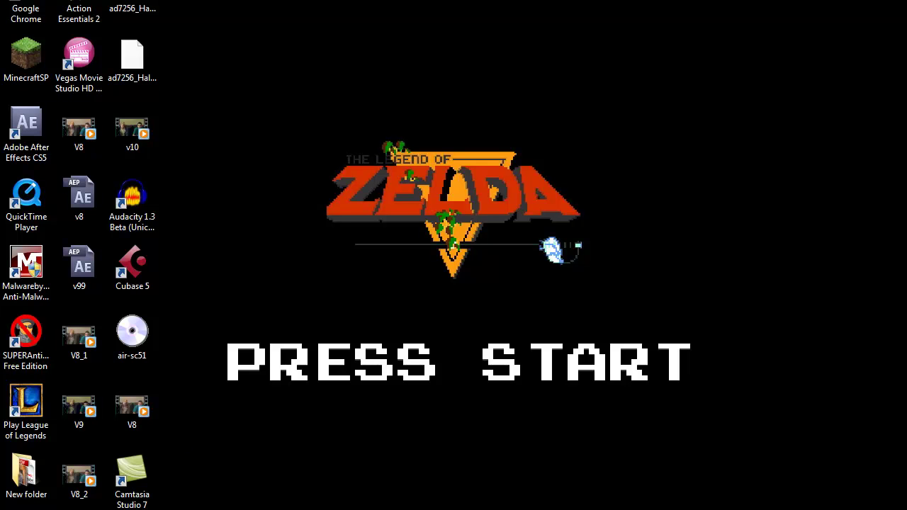
Step: Switch to After Effects with the V8 composition open
{"action": "key", "text": "alt+Tab"}
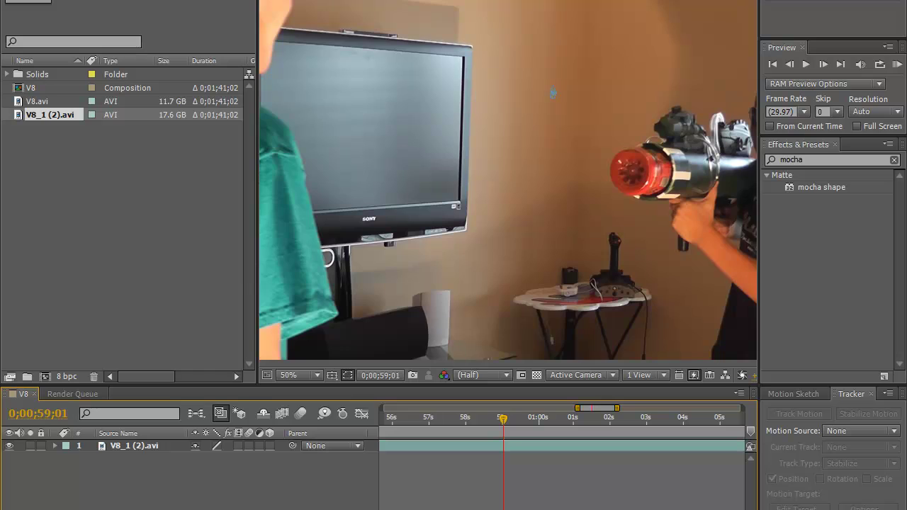
{"action": "key", "text": "comma"}
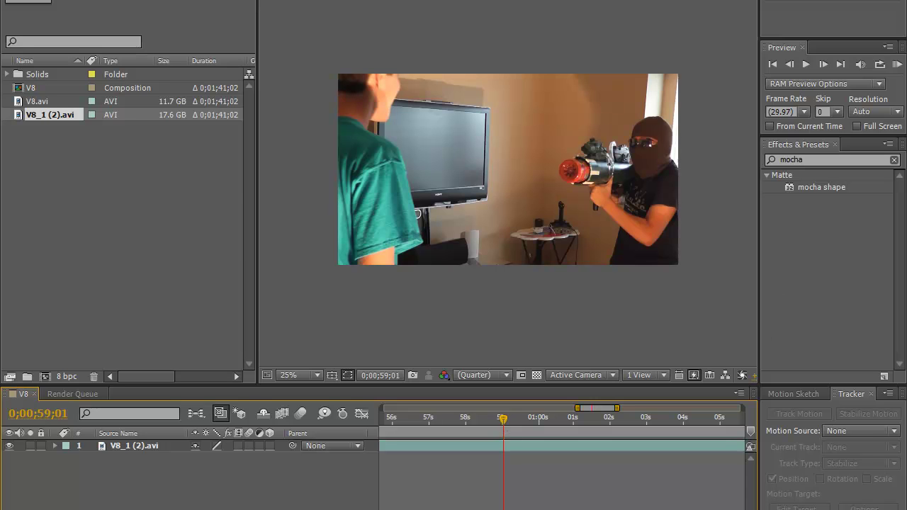
{"action": "scroll", "coordinate": [553, 178], "scroll_direction": "up", "scroll_amount": 2}
{"action": "scroll", "coordinate": [566, 150], "scroll_direction": "down", "scroll_amount": 2}
{"action": "scroll", "coordinate": [622, 138], "scroll_direction": "up", "scroll_amount": 2}
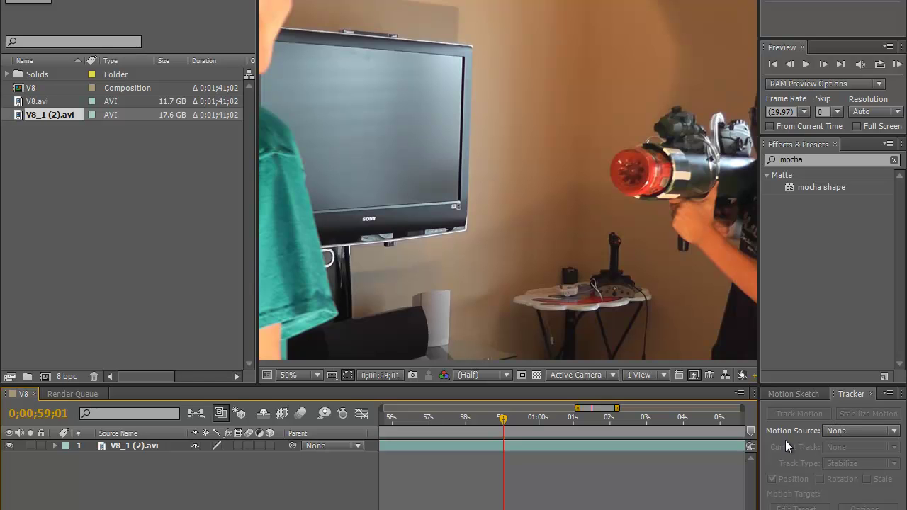
{"action": "key", "text": "comma"}
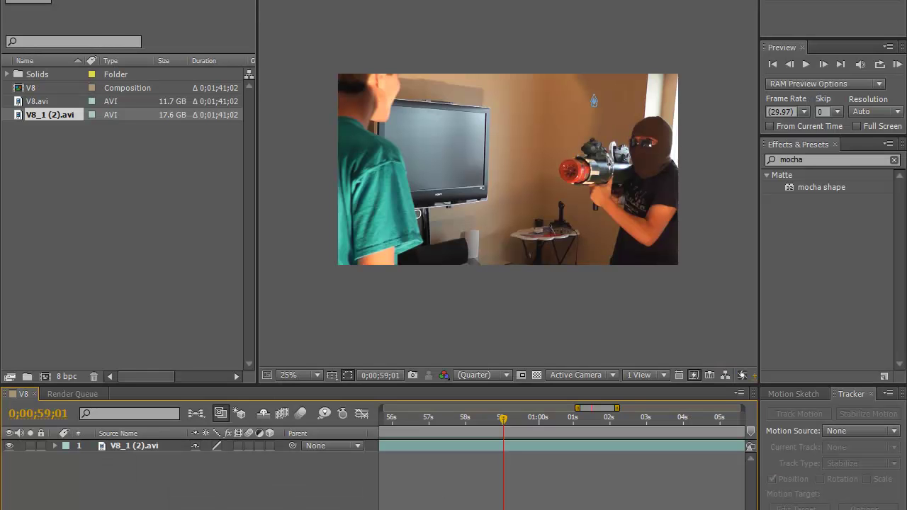
Step: Add a new null object above the V8_1 (2).avi footage layer in the V8 composition
{"action": "right_click", "coordinate": [179, 469]}
{"action": "right_click", "coordinate": [108, 446]}
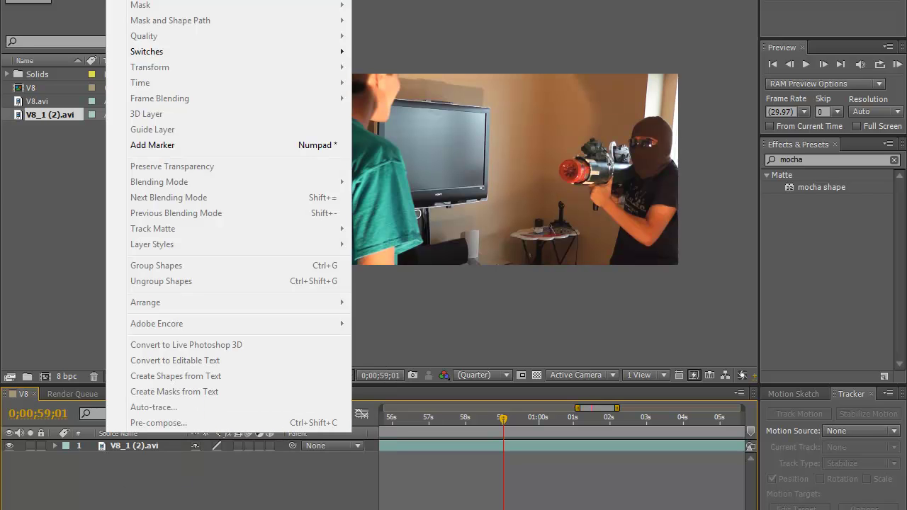
{"action": "mouse_move", "coordinate": [213, 1]}
{"action": "left_click", "coordinate": [425, 2]}
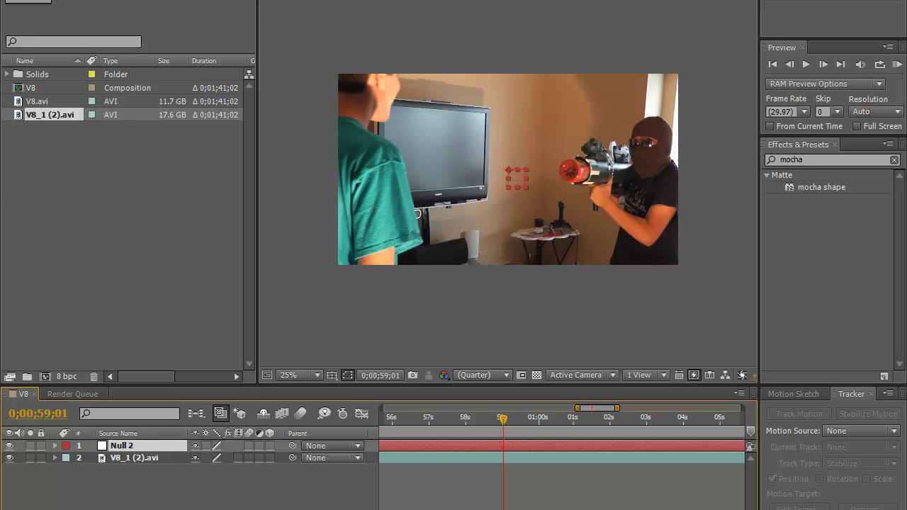
Step: Set the current time to 0;00;00;00 and paste the copied tracking keyframes onto the null layer
{"action": "key", "text": "minus"}
{"action": "key", "text": "minus"}
{"action": "key", "text": "minus"}
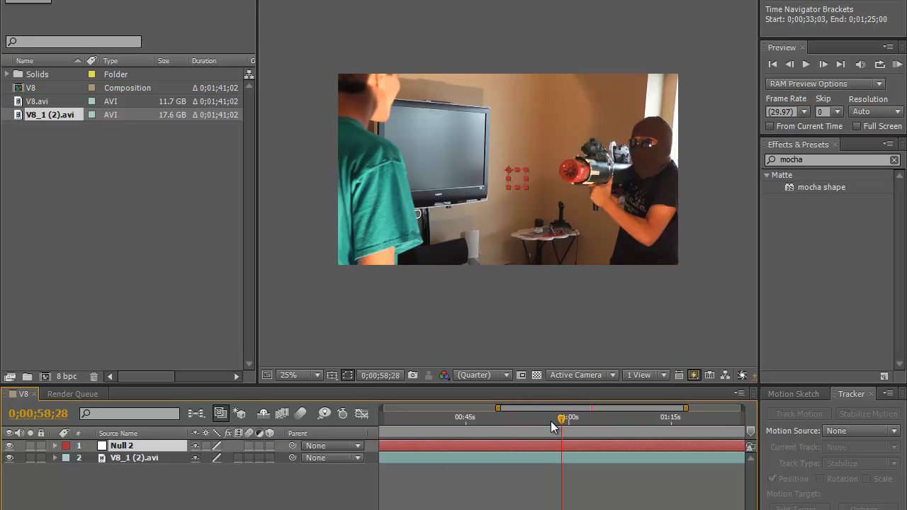
{"action": "left_click_drag", "start_coordinate": [550, 421], "coordinate": [352, 449]}
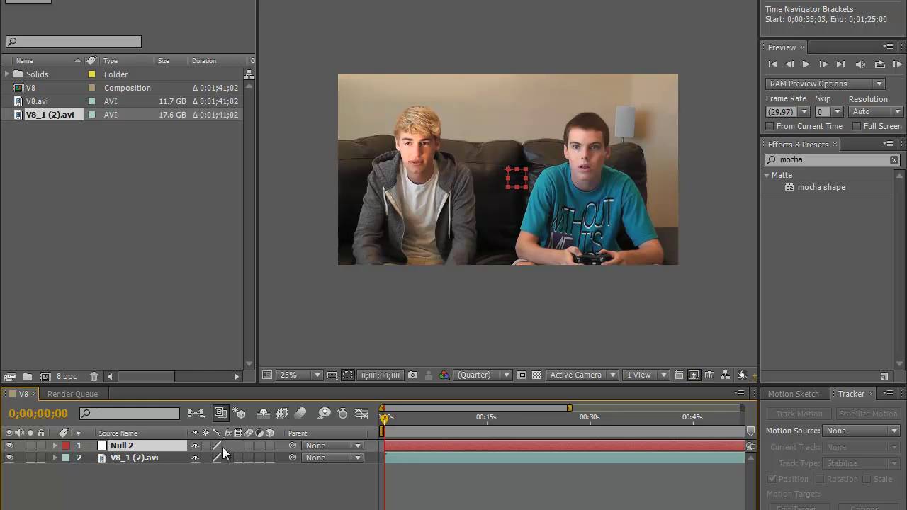
{"action": "right_click", "coordinate": [389, 441]}
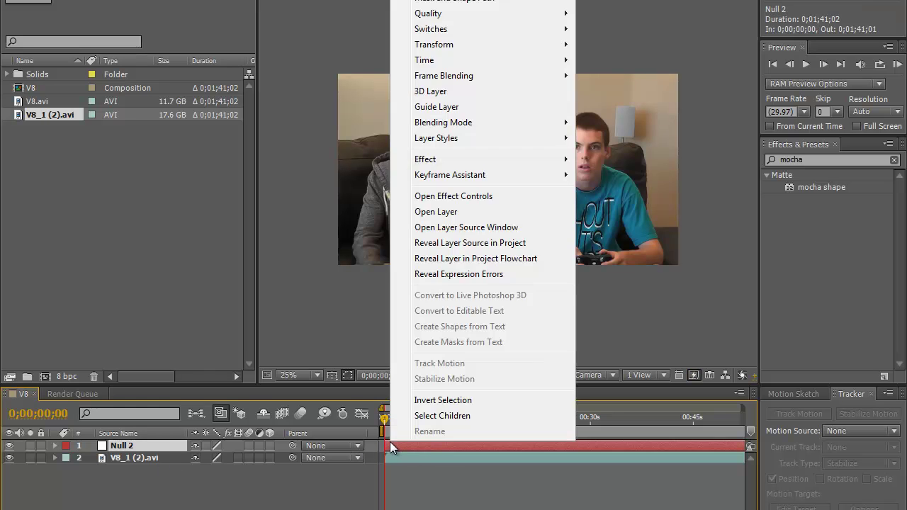
{"action": "key", "text": "alt+e"}
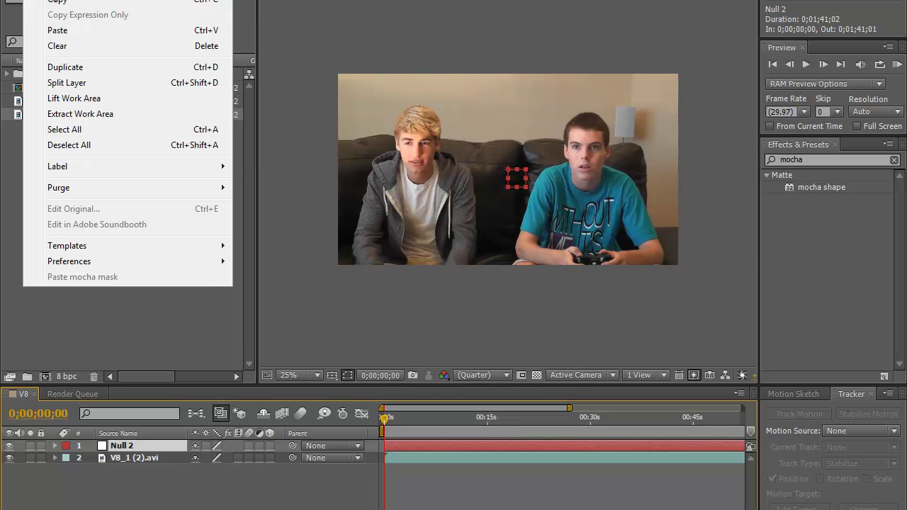
{"action": "left_click", "coordinate": [69, 31]}
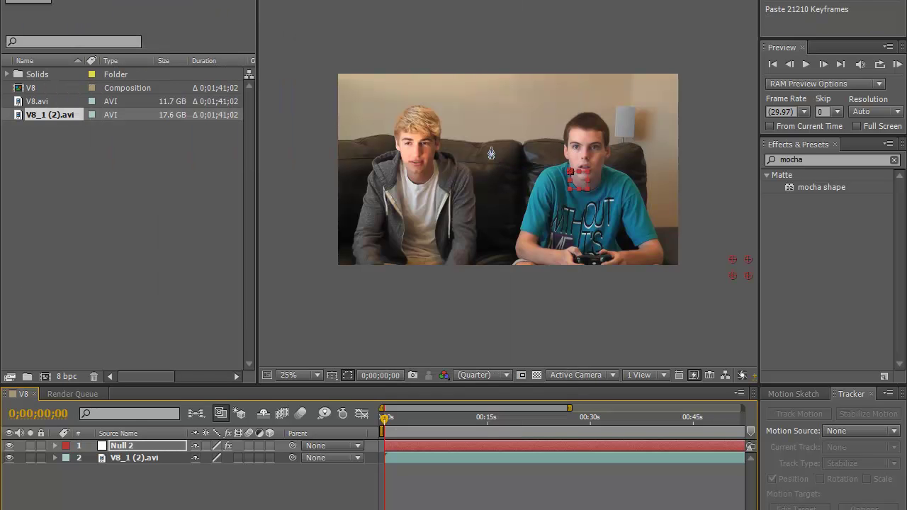
Step: Play the launcher shot from 0;00;58;10 to check how the null's tracked motion follows the weapon
{"action": "left_click_drag", "start_coordinate": [466, 433], "coordinate": [697, 427]}
{"action": "mouse_move", "coordinate": [630, 428]}
{"action": "left_mouse_down"}
{"action": "mouse_move", "coordinate": [647, 428]}
{"action": "mouse_move", "coordinate": [613, 428]}
{"action": "left_mouse_up"}
{"action": "scroll", "coordinate": [658, 276], "scroll_direction": "up", "scroll_amount": 8}
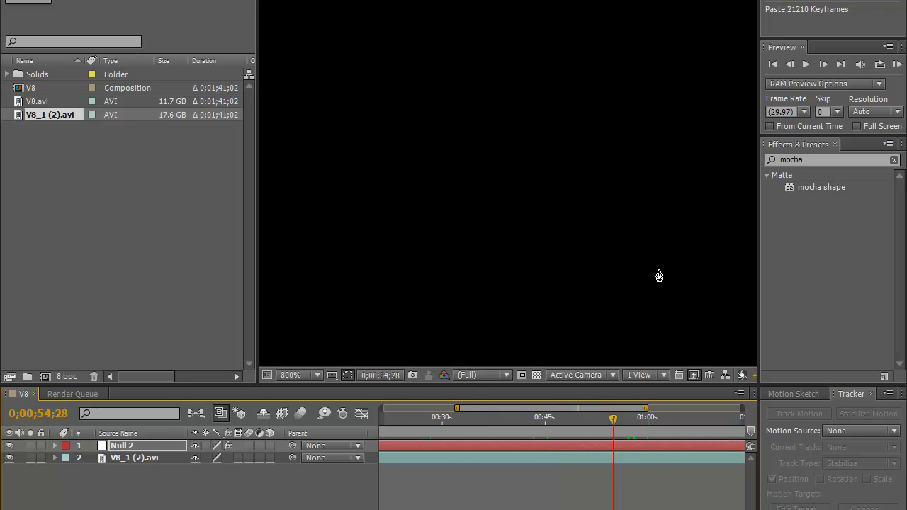
{"action": "scroll", "coordinate": [581, 199], "scroll_direction": "down", "scroll_amount": 12}
{"action": "scroll", "coordinate": [592, 195], "scroll_direction": "up", "scroll_amount": 4}
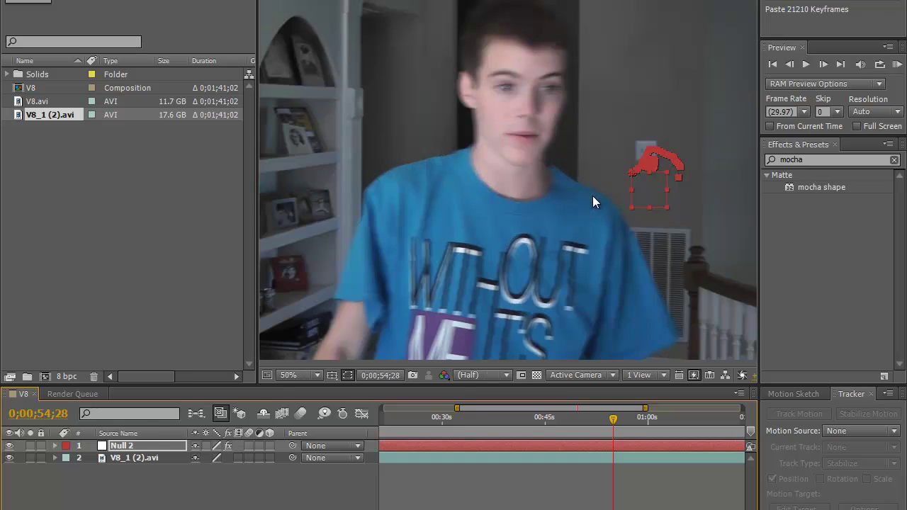
{"action": "scroll", "coordinate": [598, 202], "scroll_direction": "down", "scroll_amount": 1}
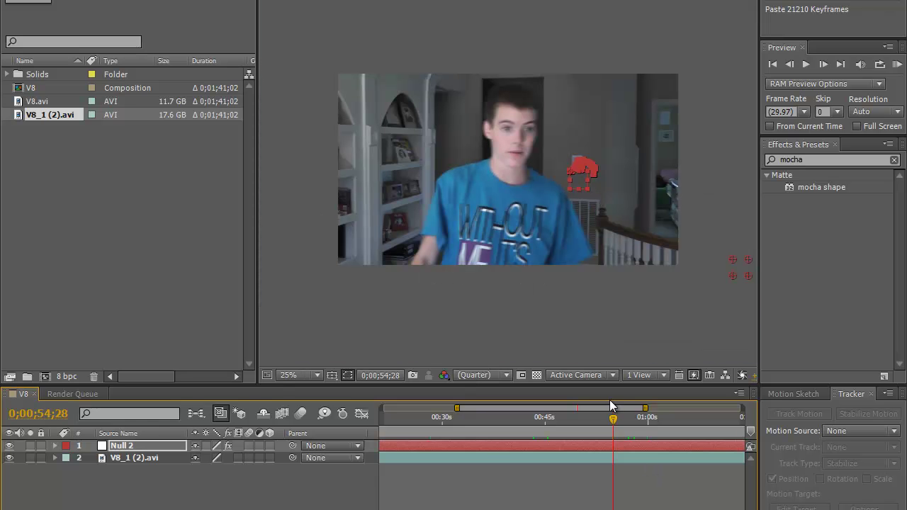
{"action": "left_click_drag", "start_coordinate": [609, 418], "coordinate": [639, 429]}
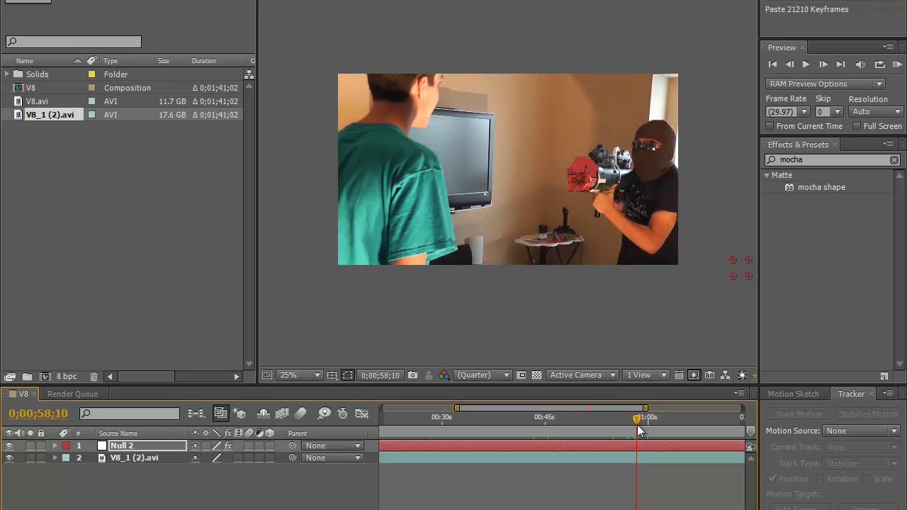
{"action": "key", "text": "space"}
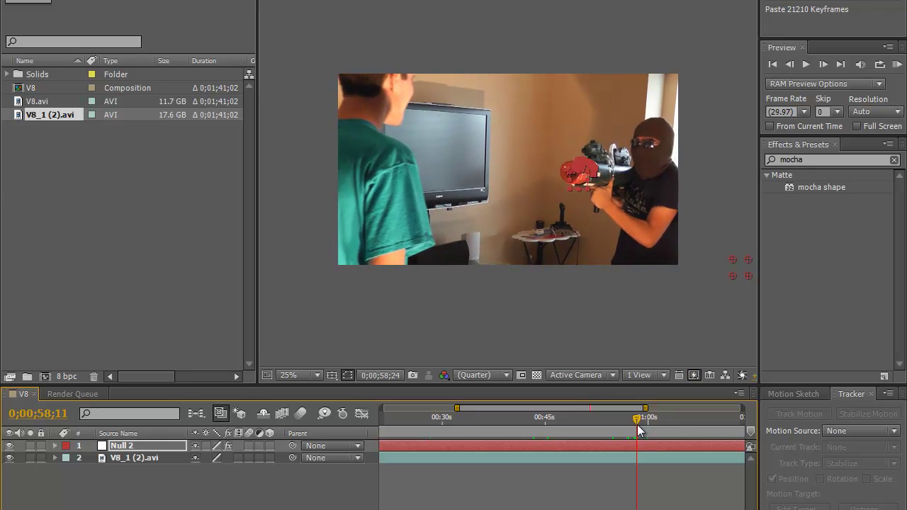
{"action": "key", "text": "space"}
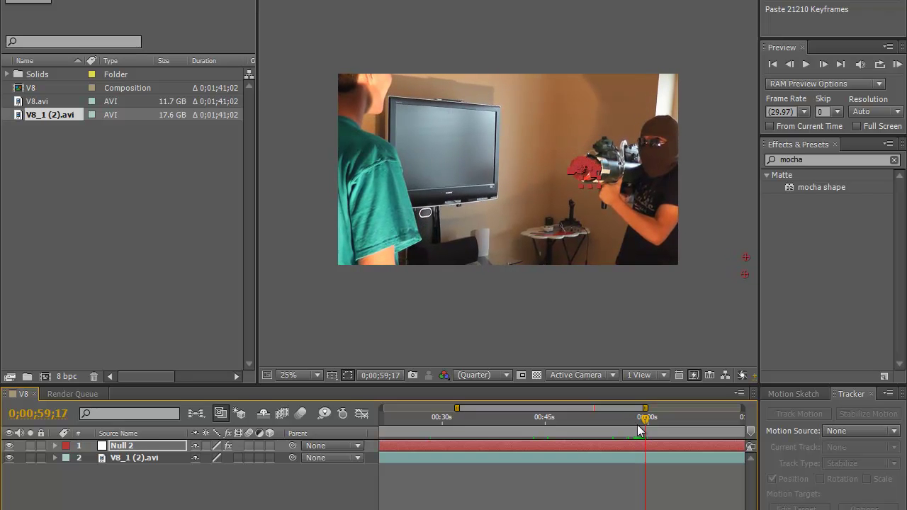
Step: Step the current time back frame by frame to 0;00;59;01
{"action": "key", "text": "Page_Up"}
{"action": "key", "text": "Page_Up"}
{"action": "key", "text": "Page_Up"}
{"action": "key", "text": "Page_Up"}
{"action": "key", "text": "Page_Up"}
{"action": "key", "text": "Page_Up"}
{"action": "key", "text": "Page_Up"}
{"action": "key", "text": "Page_Up"}
{"action": "key", "text": "Page_Up"}
{"action": "key", "text": "Page_Up"}
{"action": "key", "text": "Page_Up"}
{"action": "key", "text": "Page_Up"}
{"action": "key", "text": "Page_Up"}
{"action": "key", "text": "Page_Up"}
{"action": "key", "text": "Page_Up"}
{"action": "key", "text": "Page_Up"}
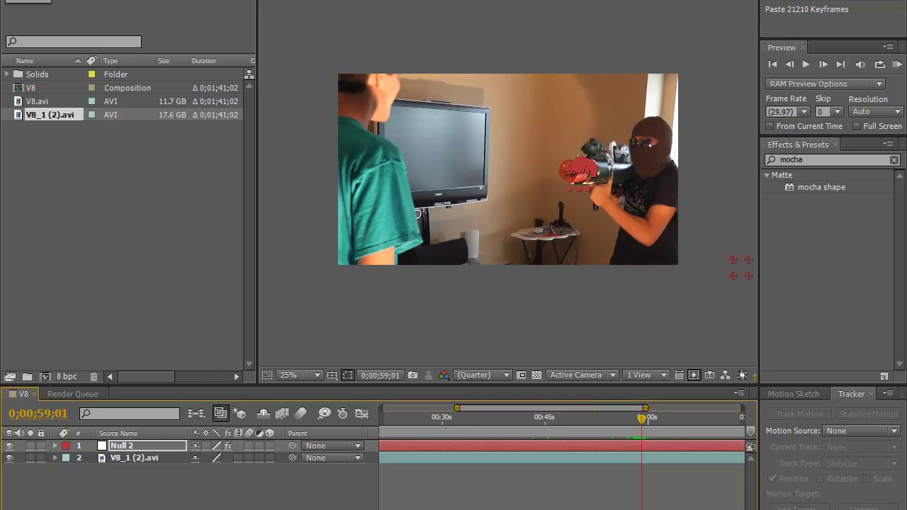
Step: Create a new 1920 x 1080 px solid layer in the red colour D50000
{"action": "right_click", "coordinate": [108, 445]}
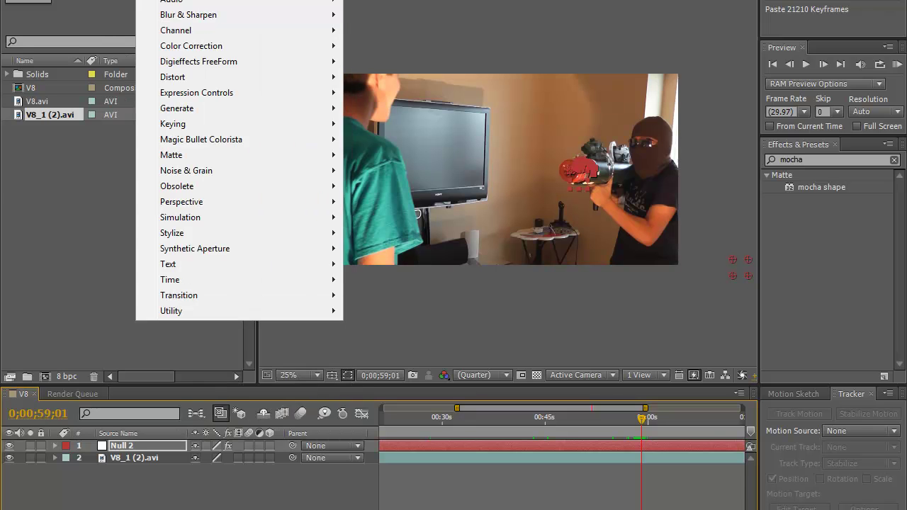
{"action": "mouse_move", "coordinate": [226, 0]}
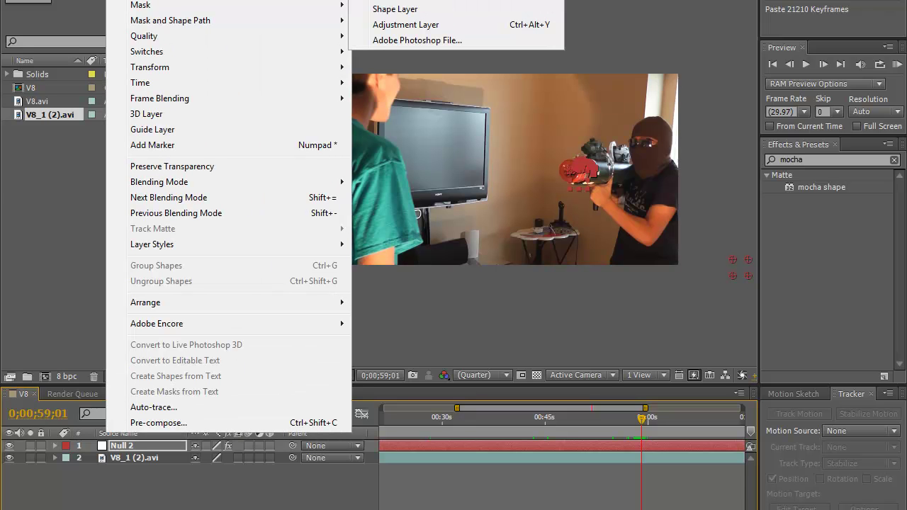
{"action": "key", "text": "ctrl+y"}
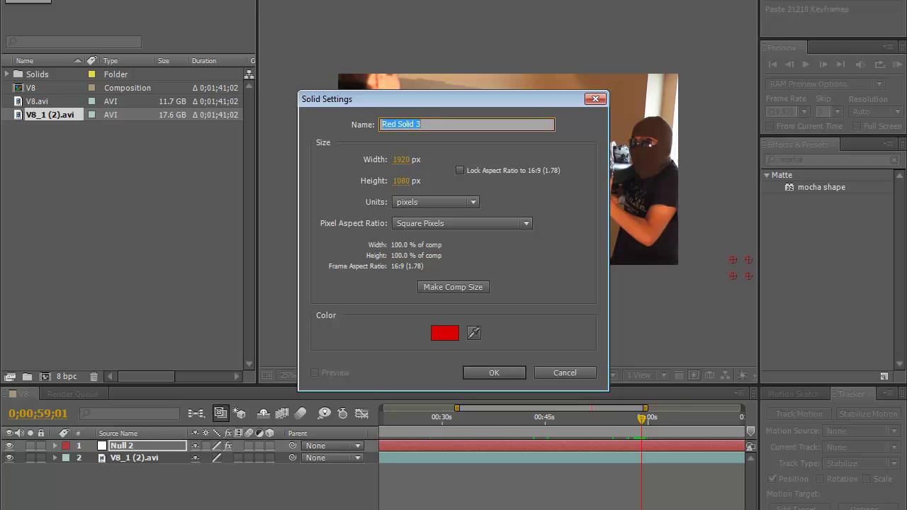
{"action": "left_click", "coordinate": [454, 333]}
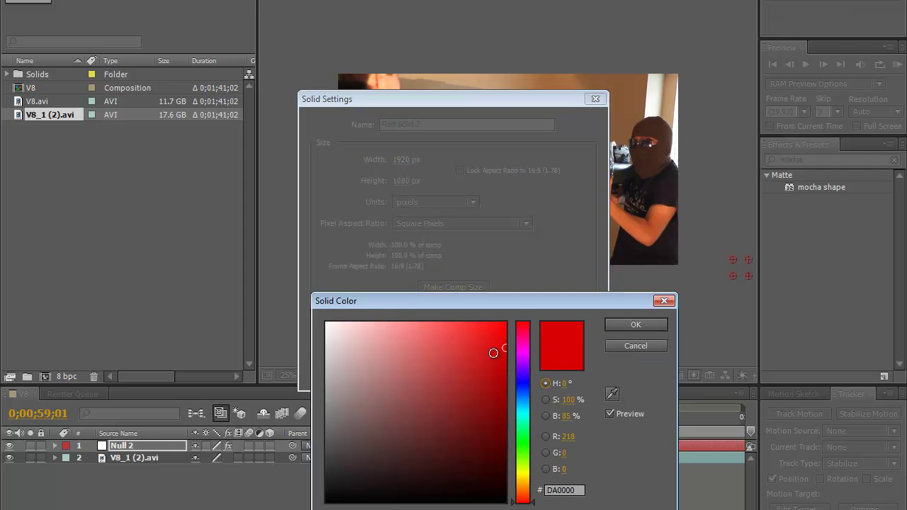
{"action": "mouse_move", "coordinate": [492, 352]}
{"action": "left_mouse_down"}
{"action": "mouse_move", "coordinate": [532, 337]}
{"action": "mouse_move", "coordinate": [563, 350]}
{"action": "left_mouse_up"}
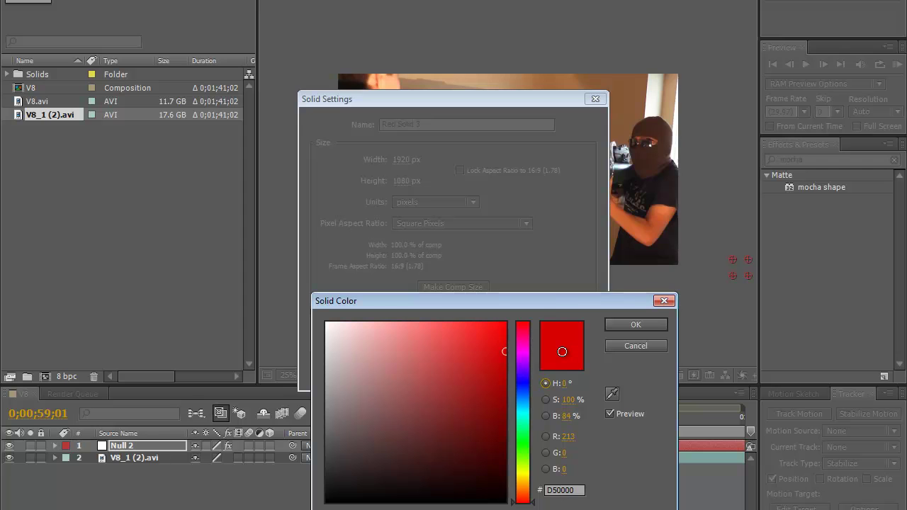
{"action": "left_click", "coordinate": [654, 323]}
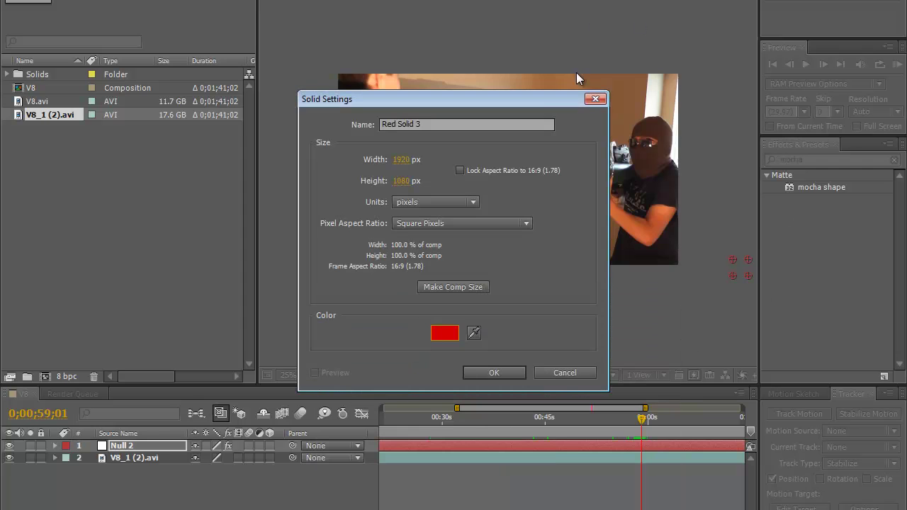
{"action": "left_click", "coordinate": [499, 374]}
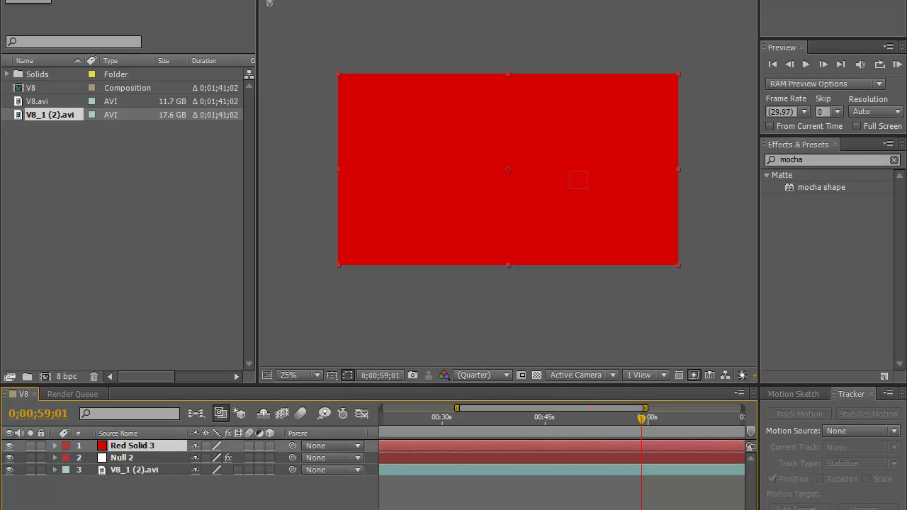
Step: Set the red solid's opacity to 0%
{"action": "key", "text": "t"}
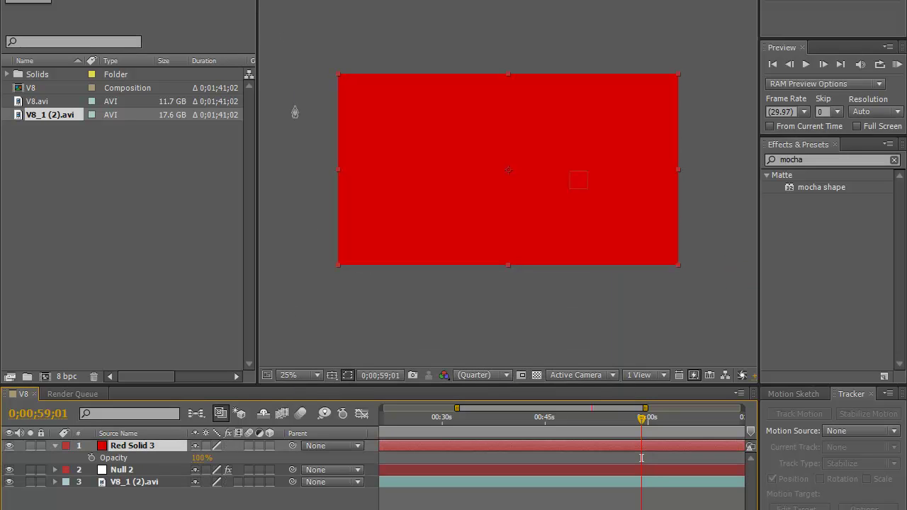
{"action": "left_click", "coordinate": [199, 458]}
{"action": "type", "text": "0"}
{"action": "key", "text": "Return"}
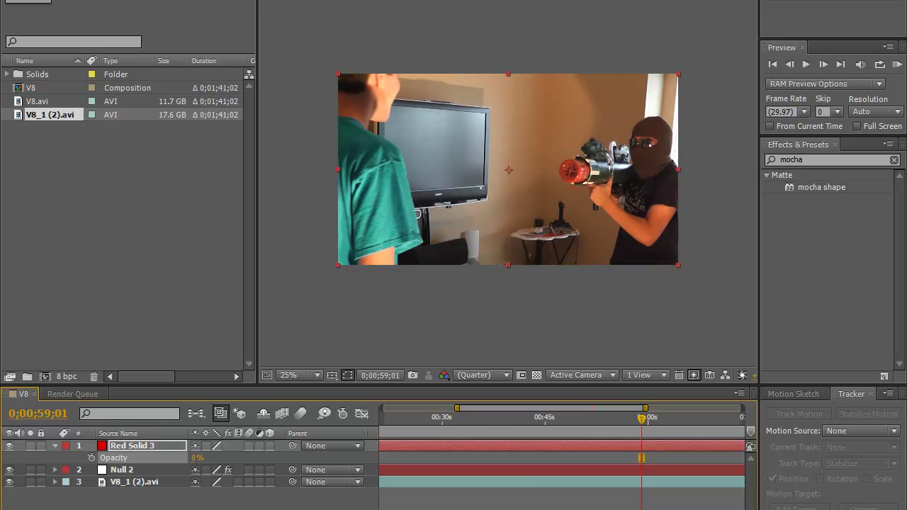
Step: Draw a closed eight-point mask on the red solid around the front of the launcher's red muzzle
{"action": "left_click", "coordinate": [145, 447]}
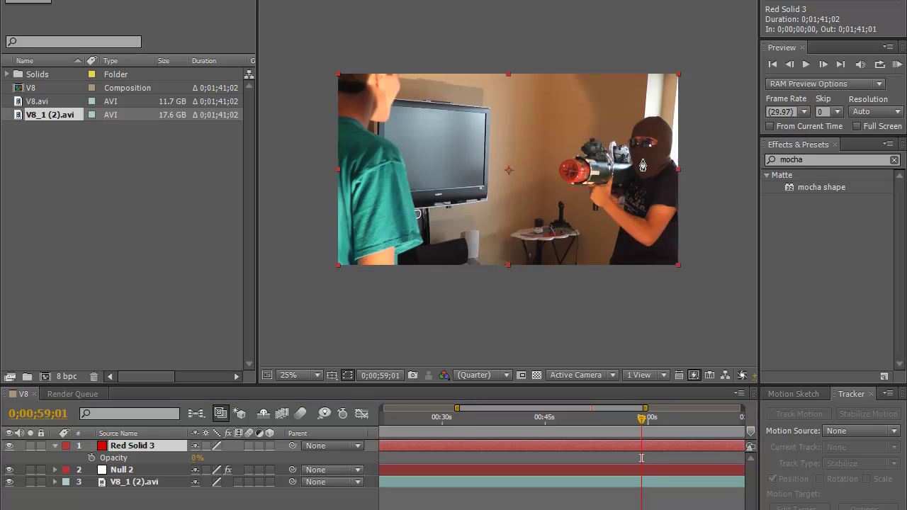
{"action": "key", "text": "period"}
{"action": "key", "text": "period"}
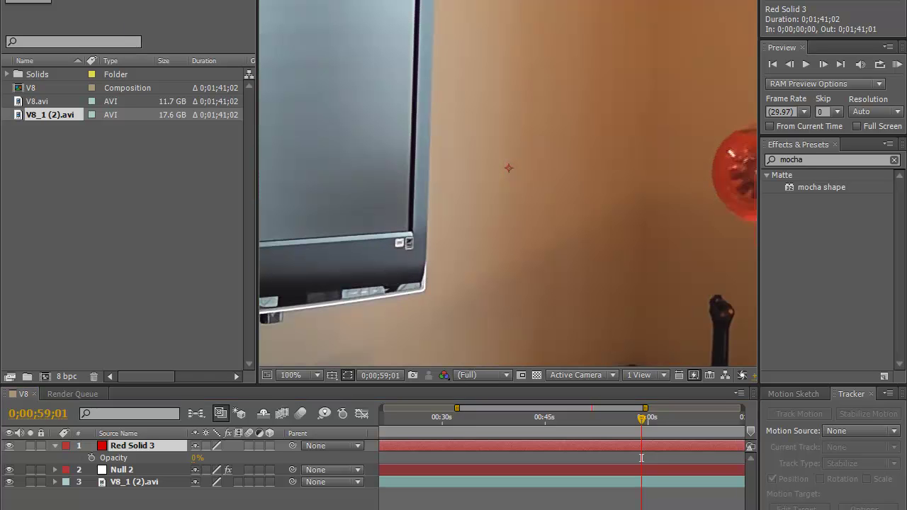
{"action": "left_click_drag", "start_coordinate": [595, 81], "coordinate": [342, 61]}
{"action": "left_click_drag", "start_coordinate": [567, 80], "coordinate": [426, 158]}
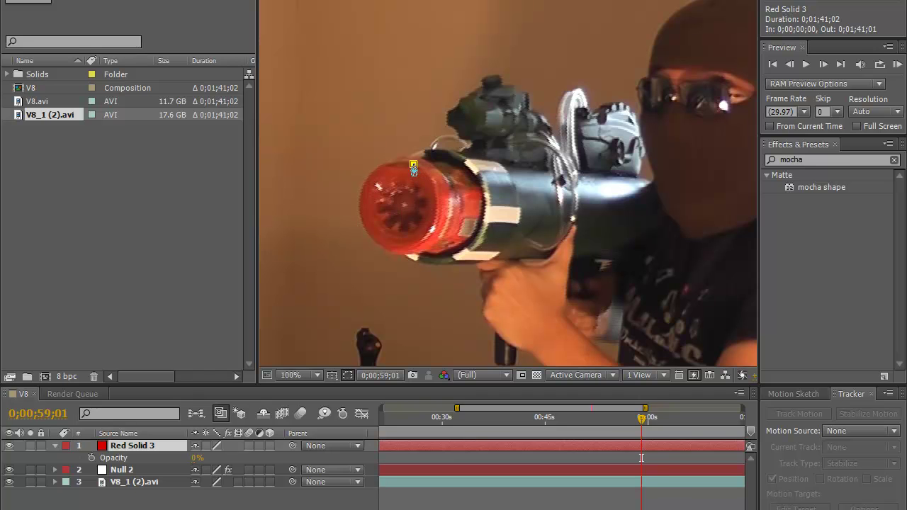
{"action": "left_click", "coordinate": [413, 164]}
{"action": "left_click", "coordinate": [387, 163]}
{"action": "left_click", "coordinate": [366, 189]}
{"action": "left_click", "coordinate": [368, 217]}
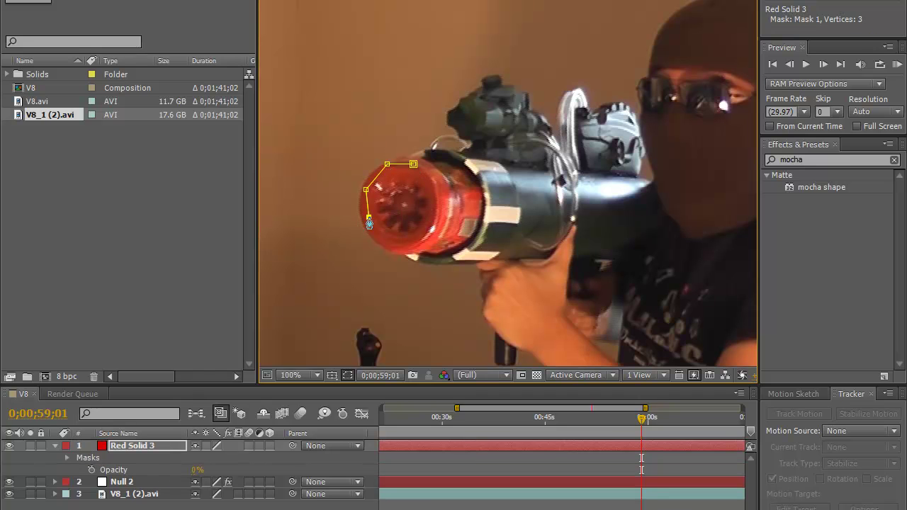
{"action": "left_click", "coordinate": [385, 237]}
{"action": "left_click", "coordinate": [417, 240]}
{"action": "left_click", "coordinate": [438, 218]}
{"action": "left_click", "coordinate": [439, 185]}
{"action": "left_click", "coordinate": [413, 164]}
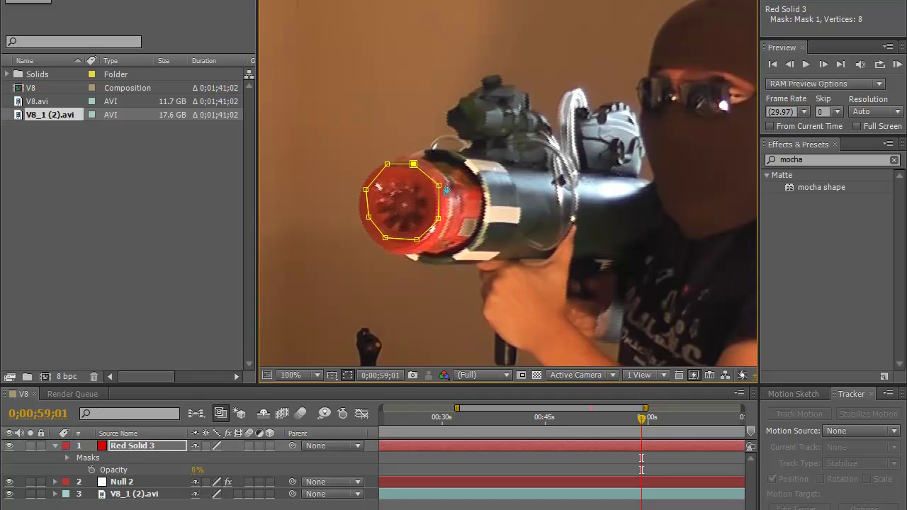
Step: Draw a second closed mask with six points on the red solid around the front lens of the launcher's scope
{"action": "left_click", "coordinate": [466, 100]}
{"action": "left_click", "coordinate": [448, 110]}
{"action": "left_click", "coordinate": [452, 127]}
{"action": "left_click", "coordinate": [474, 135]}
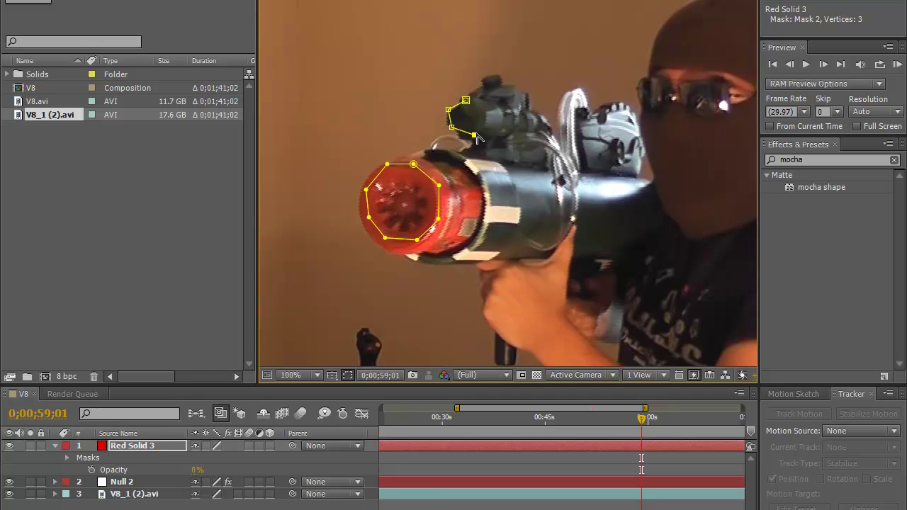
{"action": "left_click", "coordinate": [486, 126]}
{"action": "left_click", "coordinate": [485, 111]}
{"action": "left_click", "coordinate": [466, 100]}
Step: Reveal the red solid's opacity and raise it to 100%
{"action": "key", "text": "u"}
{"action": "key", "text": "t"}
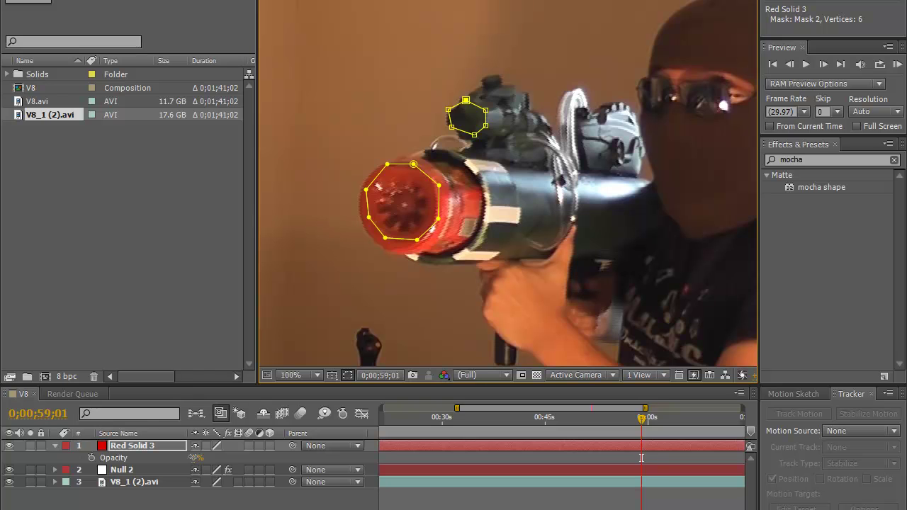
{"action": "left_click_drag", "start_coordinate": [195, 458], "coordinate": [368, 455]}
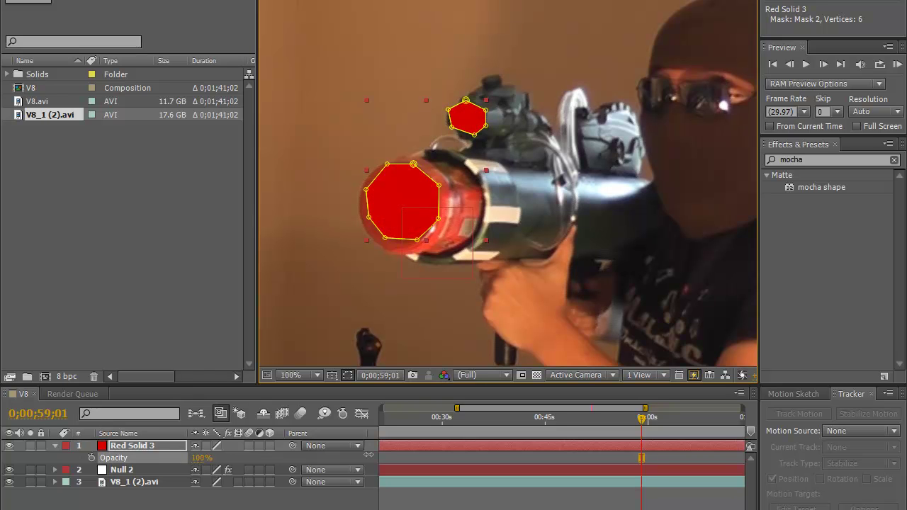
Step: Feather the red solid's muzzle mask by 93 pixels and its scope lens mask by 47 pixels
{"action": "left_click", "coordinate": [152, 485]}
{"action": "left_click", "coordinate": [156, 447]}
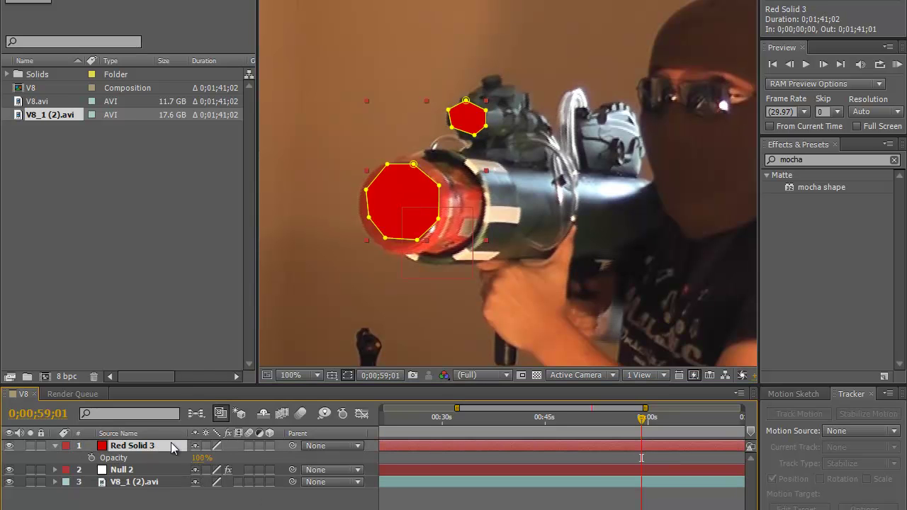
{"action": "key", "text": "f"}
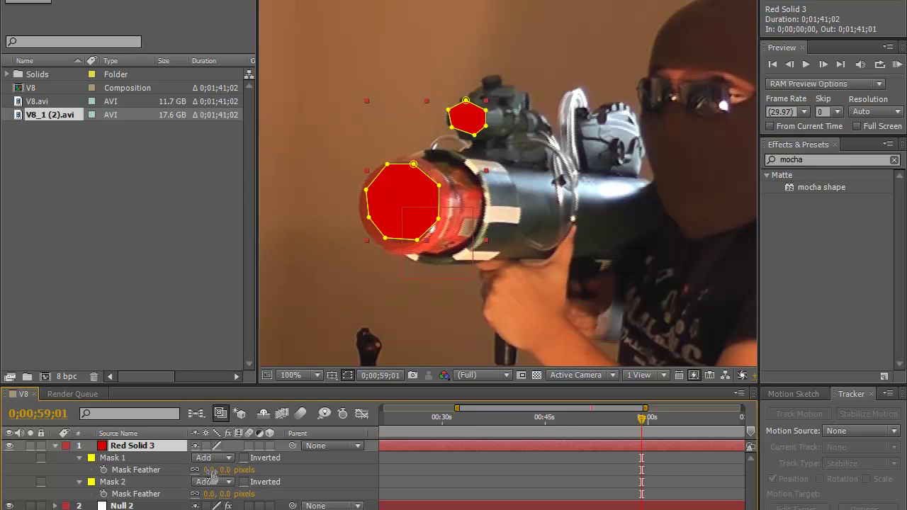
{"action": "left_click_drag", "start_coordinate": [211, 470], "coordinate": [276, 470]}
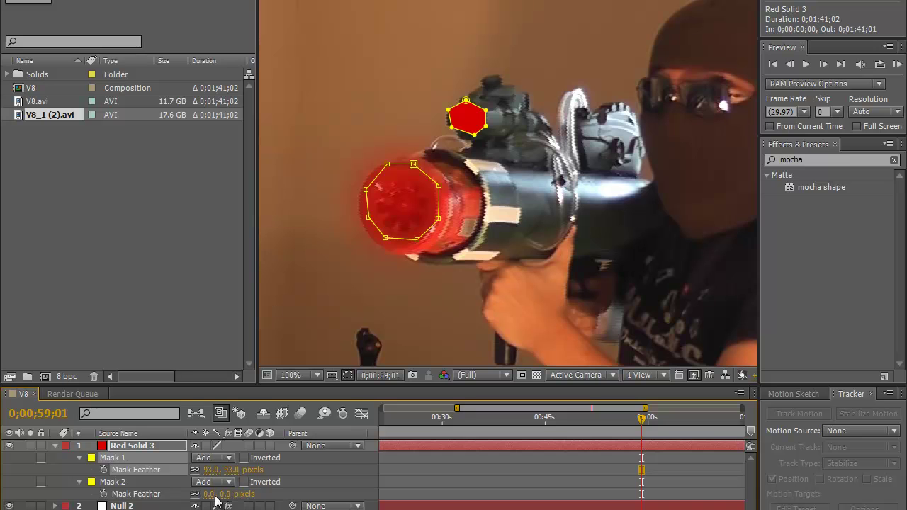
{"action": "left_click_drag", "start_coordinate": [206, 494], "coordinate": [240, 496]}
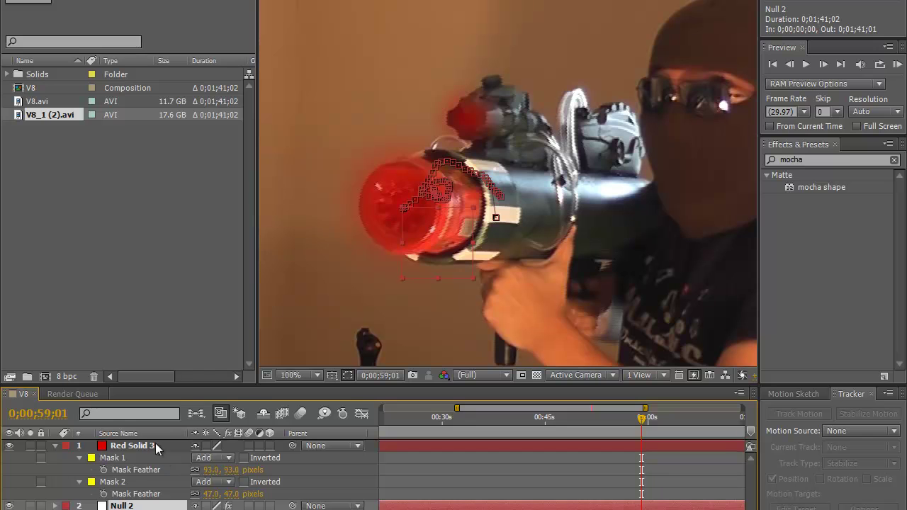
Step: Start keyframing the expansion of both masks at 0;00;59;01, contracting them both, with Mask 1 at -11 pixels
{"action": "left_click", "coordinate": [155, 444]}
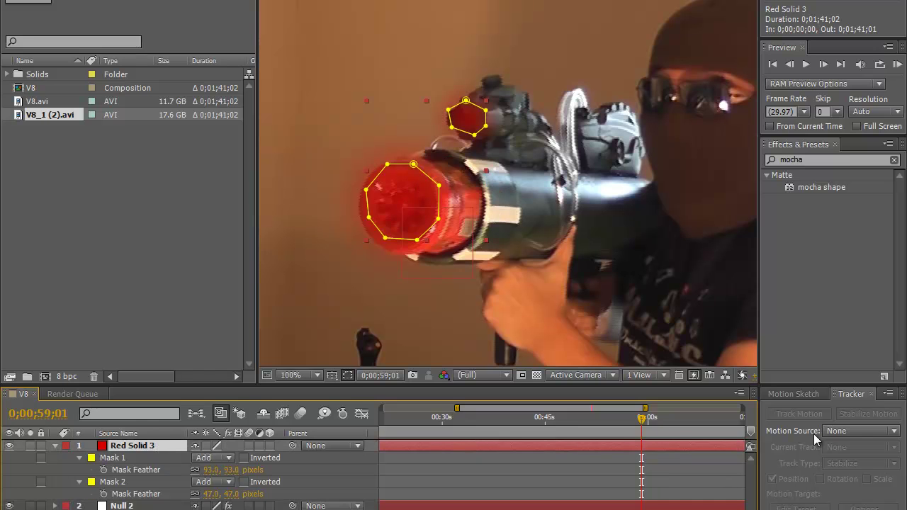
{"action": "left_click", "coordinate": [113, 459]}
{"action": "left_click", "coordinate": [118, 446]}
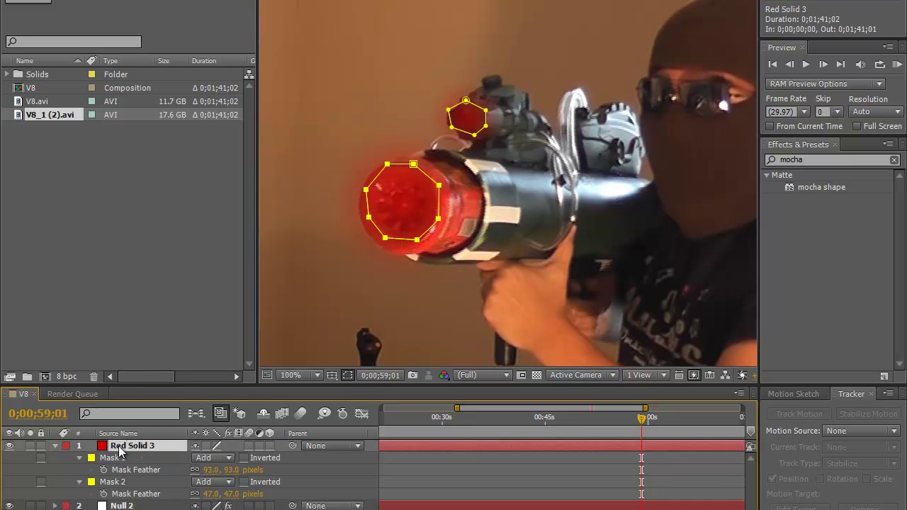
{"action": "key", "text": "m"}
{"action": "key", "text": "m"}
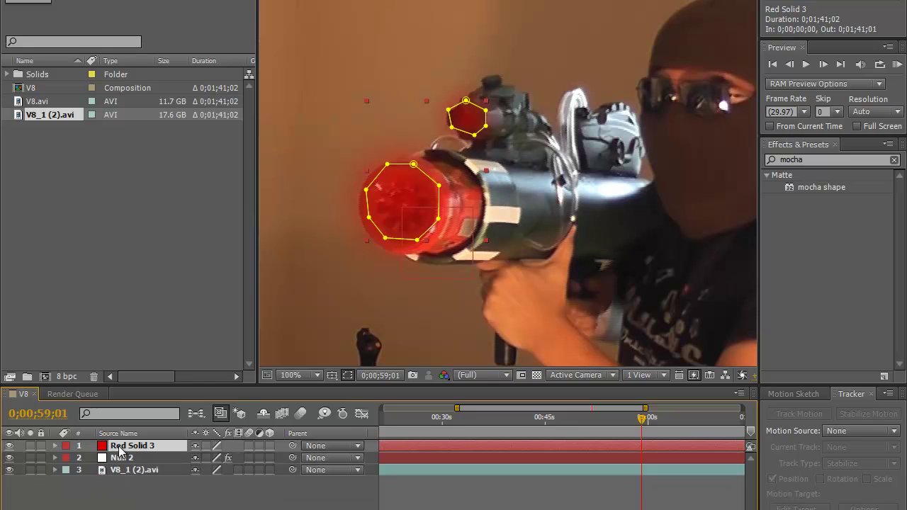
{"action": "key", "text": "m"}
{"action": "key", "text": "m"}
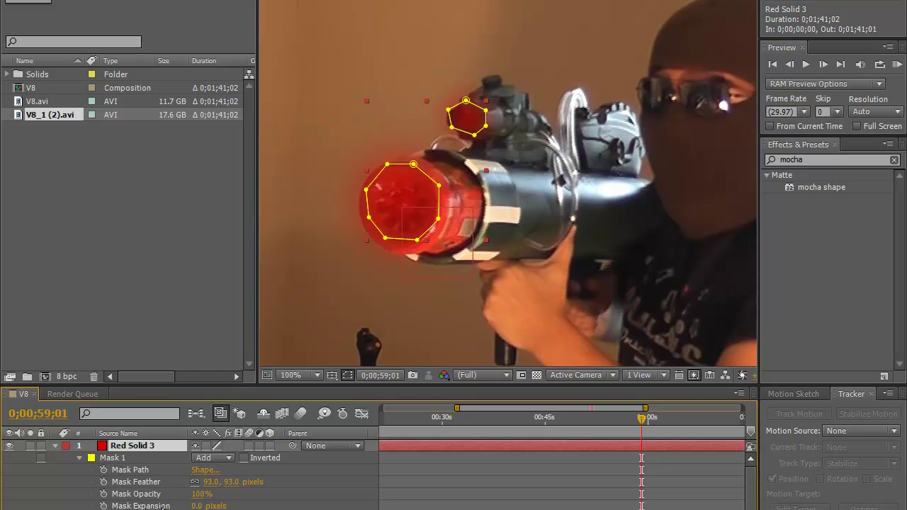
{"action": "left_click", "coordinate": [104, 506]}
{"action": "left_click", "coordinate": [112, 509]}
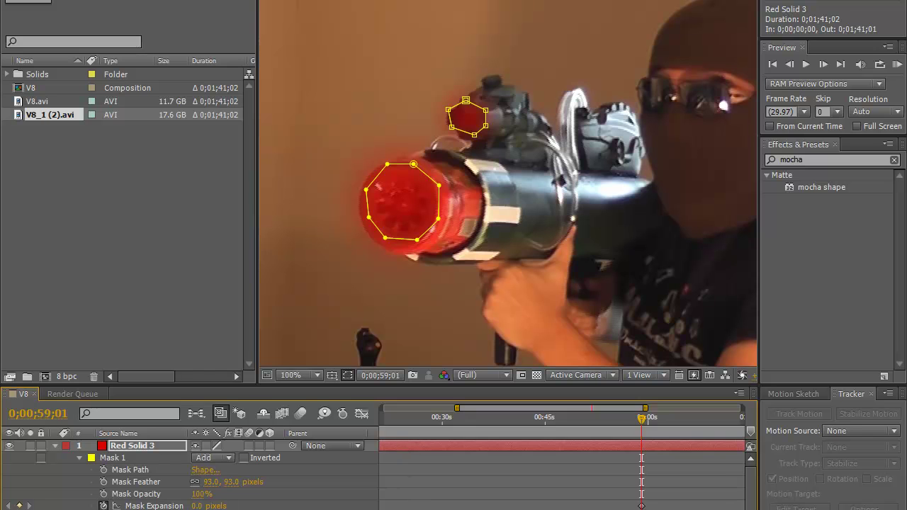
{"action": "scroll", "coordinate": [562, 461], "scroll_direction": "right", "scroll_amount": 5}
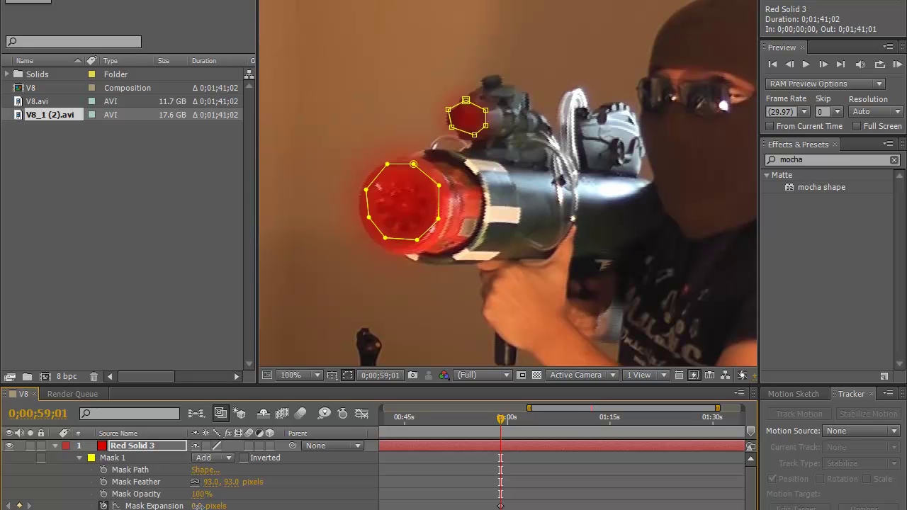
{"action": "left_click_drag", "start_coordinate": [197, 506], "coordinate": [201, 505]}
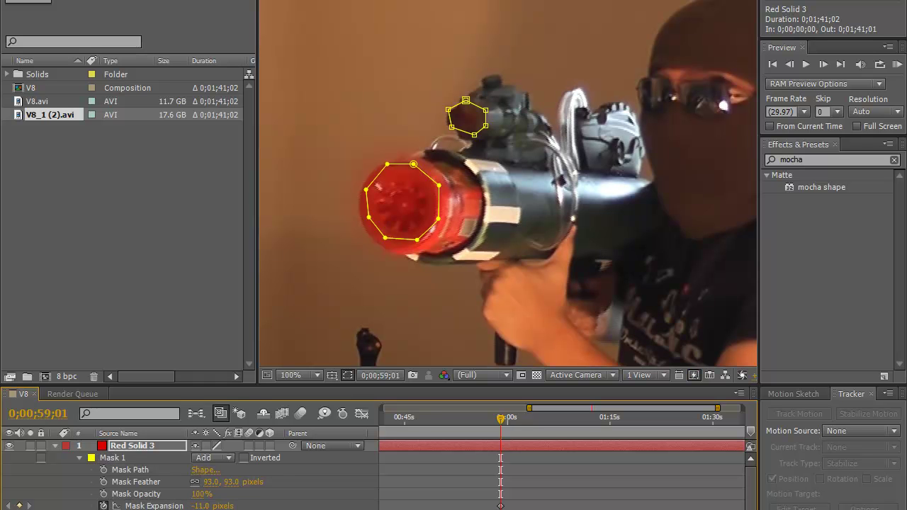
Step: Step back and forth through the frames after 0;00;59;01 to compare the masks' position with the moving launcher
{"action": "key", "text": "Page_Down"}
{"action": "key", "text": "Page_Down"}
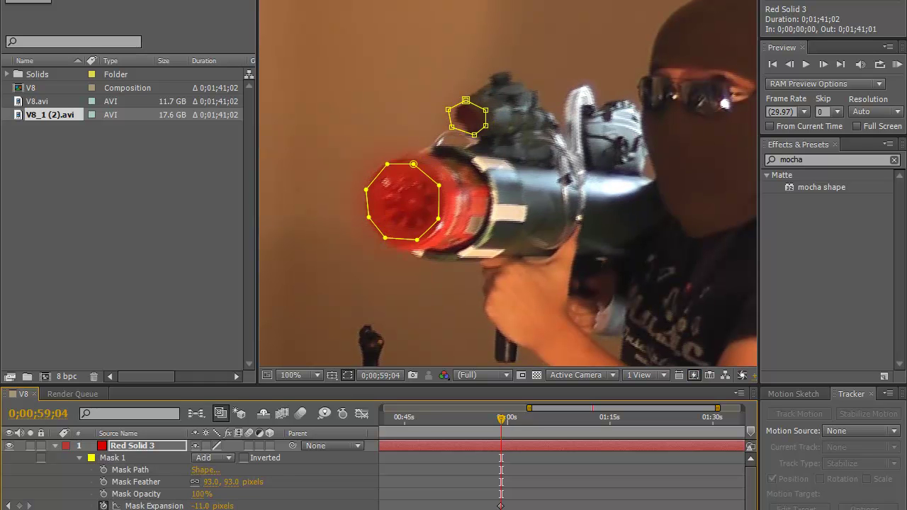
{"action": "key", "text": "Page_Down"}
{"action": "key", "text": "Page_Down"}
{"action": "key", "text": "Page_Down"}
{"action": "key", "text": "Page_Up"}
{"action": "key", "text": "Page_Up"}
{"action": "key", "text": "Page_Up"}
{"action": "key", "text": "Page_Up"}
{"action": "key", "text": "Page_Up"}
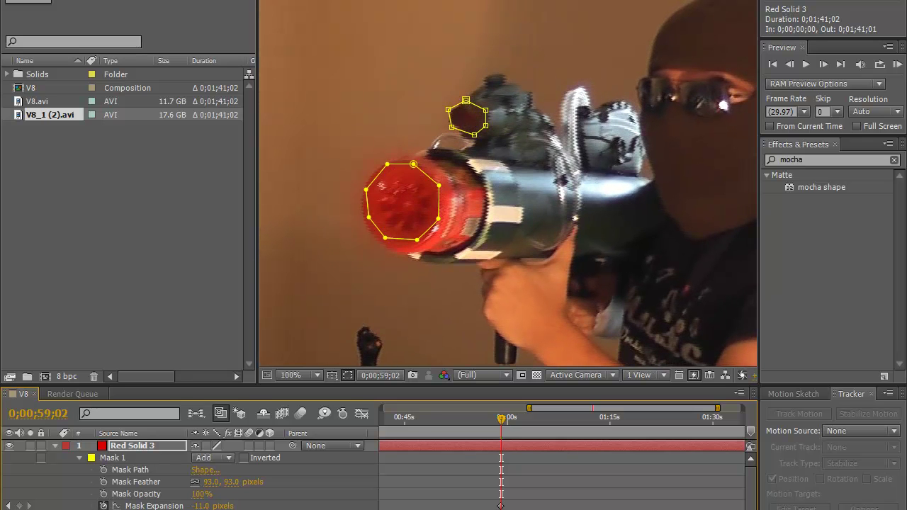
Step: Parent the red solid to Null 2 at 0;00;59;02
{"action": "key", "text": "Page_Up"}
{"action": "key", "text": "Page_Down"}
{"action": "left_click", "coordinate": [352, 445]}
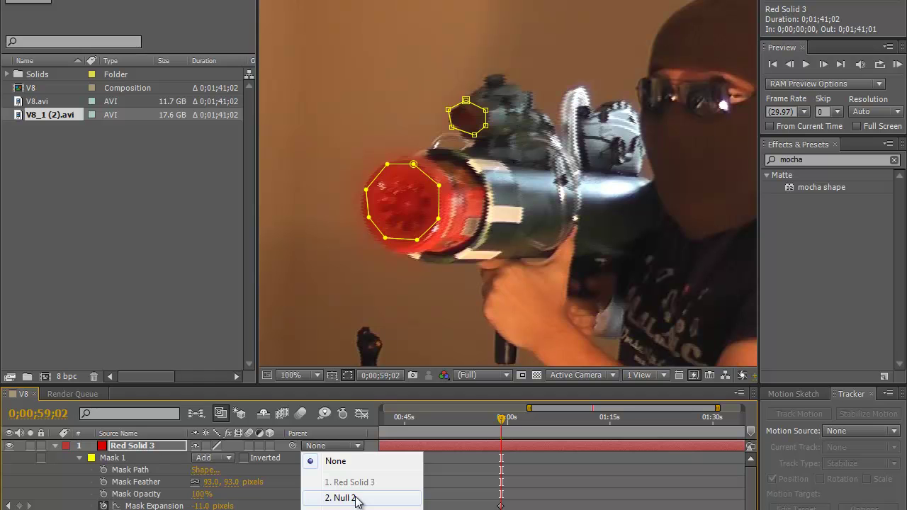
{"action": "left_click", "coordinate": [355, 495]}
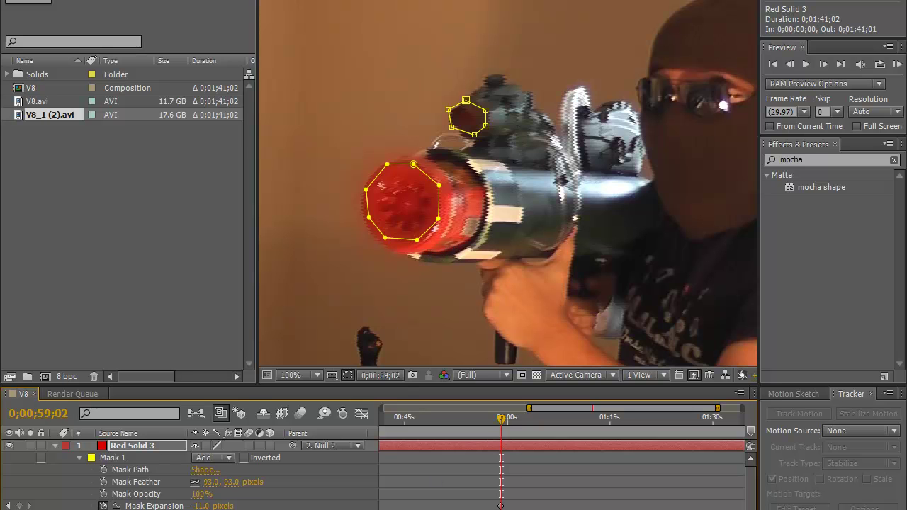
Step: Advance through the frames to the end of the launcher shot to check how the glow masks follow the launcher
{"action": "key", "text": "Page_Down"}
{"action": "key", "text": "Page_Down"}
{"action": "key", "text": "Page_Down"}
{"action": "key", "text": "Page_Down"}
{"action": "key", "text": "Page_Down"}
{"action": "key", "text": "Page_Down"}
{"action": "key", "text": "Page_Down"}
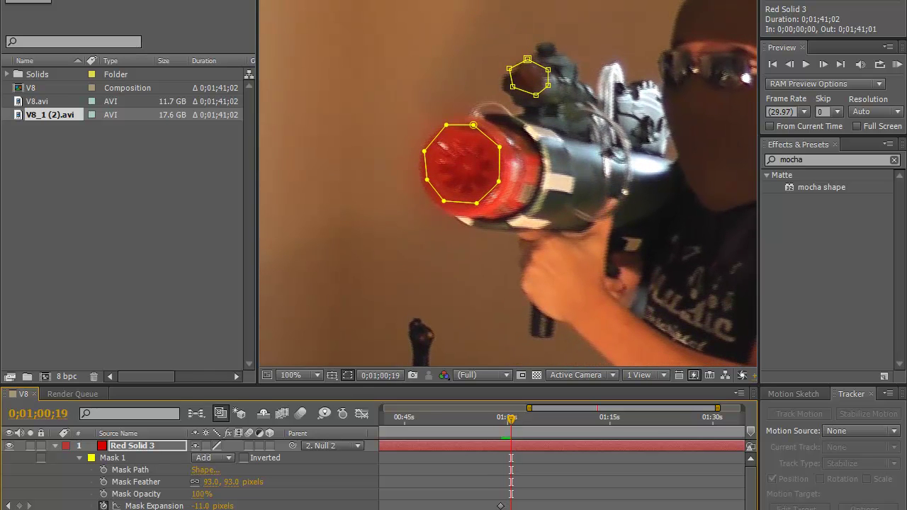
{"action": "key", "text": "Page_Down"}
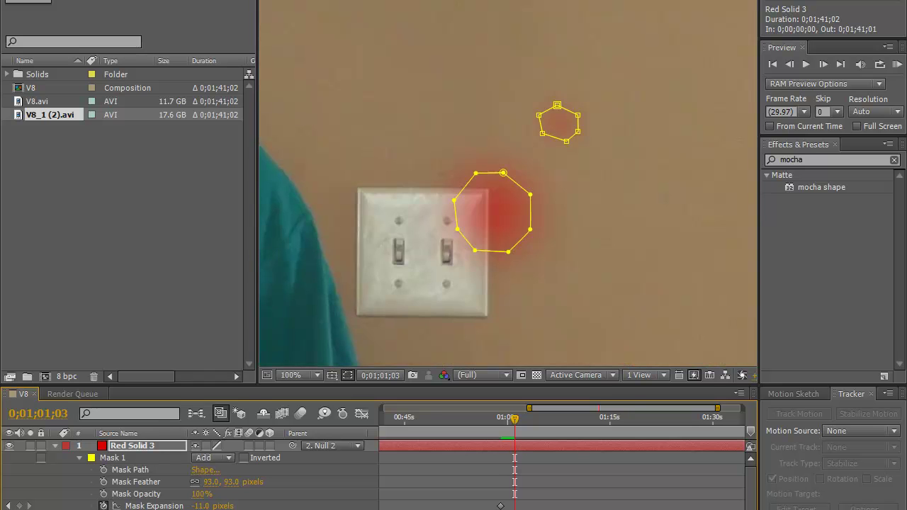
Step: Keyframe both masks' expansion at 0;01;00;22 so the glows spread outward, with Mask 1 at 37 pixels
{"action": "key", "text": "Page_Up"}
{"action": "key", "text": "Page_Up"}
{"action": "key", "text": "Page_Up"}
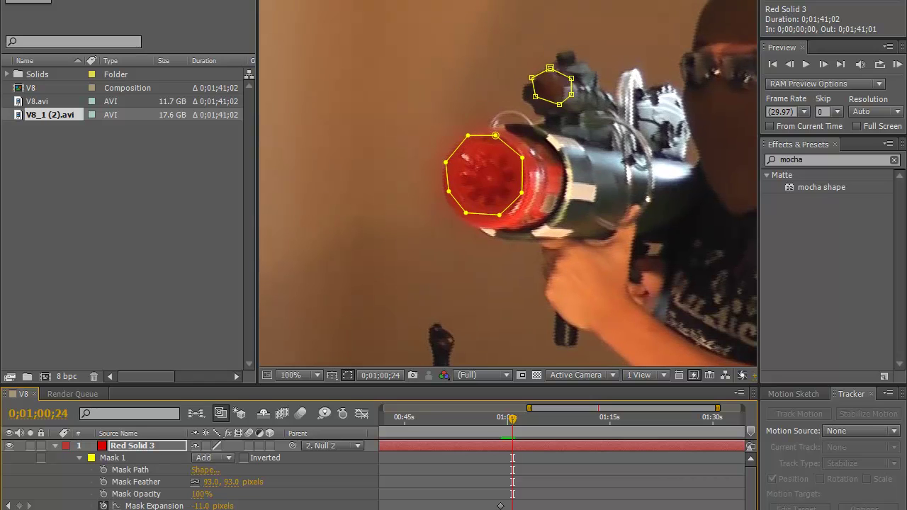
{"action": "key", "text": "Page_Up"}
{"action": "key", "text": "Page_Up"}
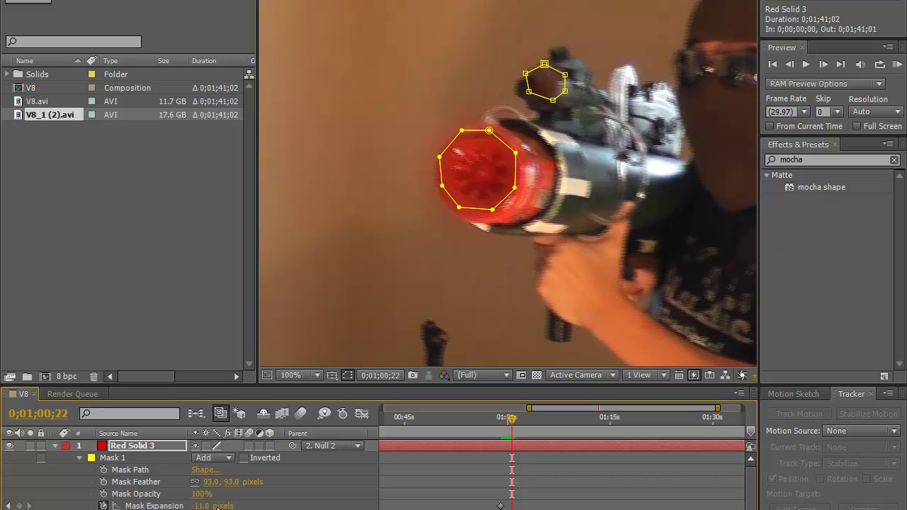
{"action": "left_click_drag", "start_coordinate": [203, 506], "coordinate": [243, 507]}
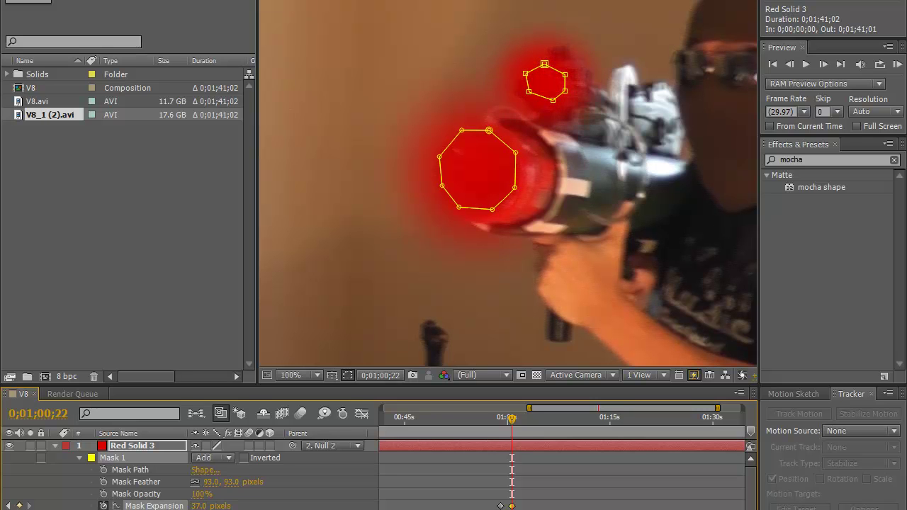
Step: Preview the frames before the glow and trim the start of the red solid layer to 0;00;59;02
{"action": "left_click", "coordinate": [479, 434]}
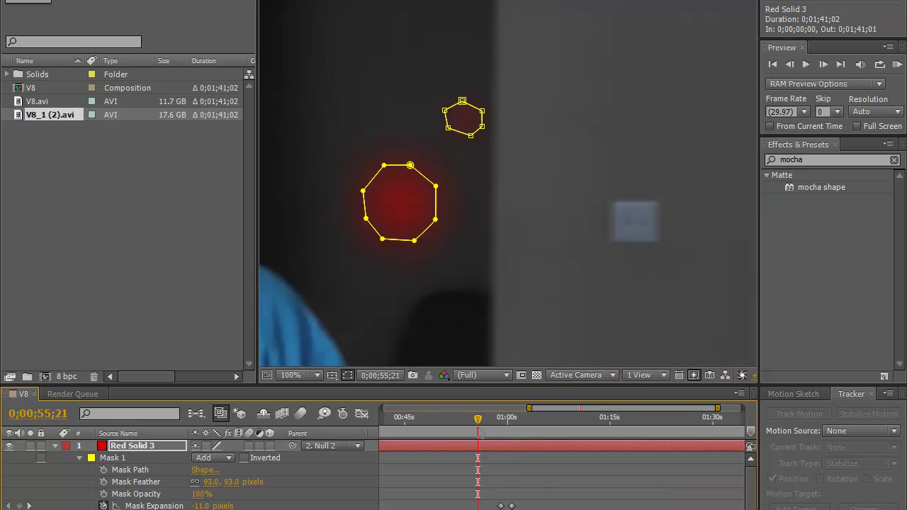
{"action": "left_click", "coordinate": [504, 428]}
{"action": "left_click", "coordinate": [485, 428]}
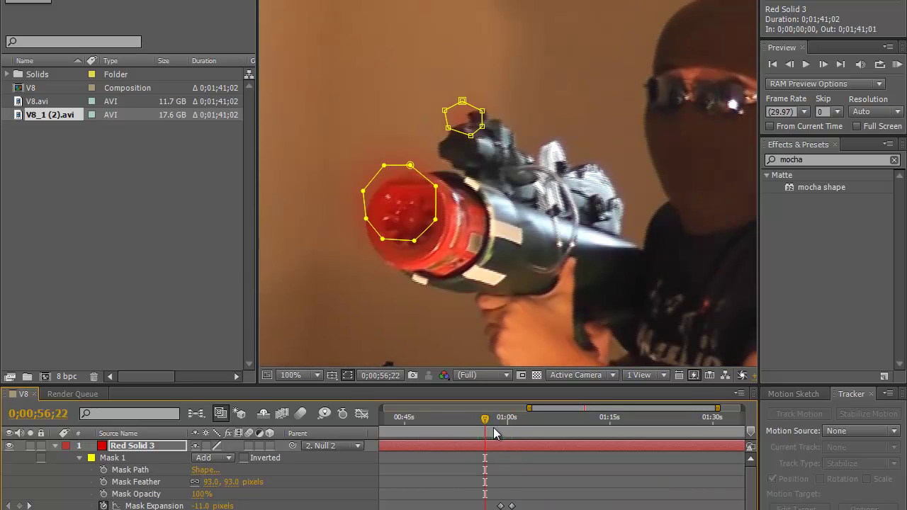
{"action": "left_click", "coordinate": [494, 433]}
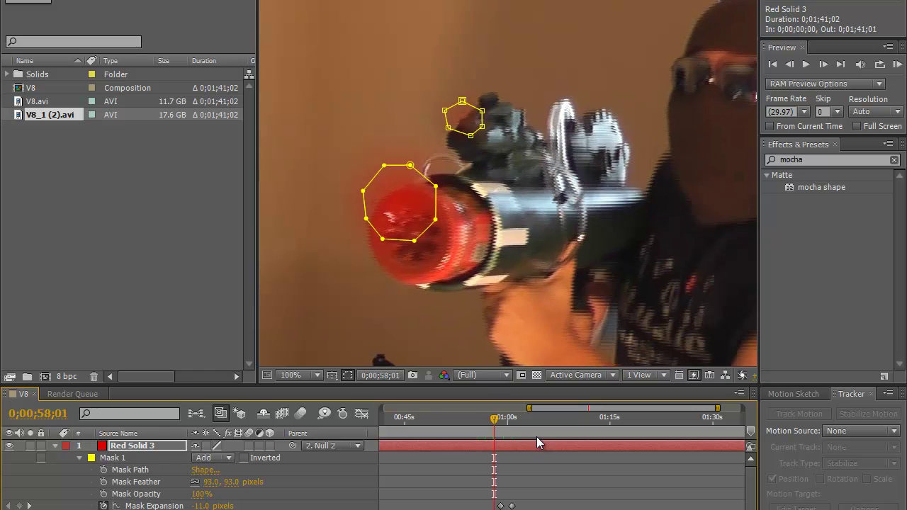
{"action": "key", "text": "space"}
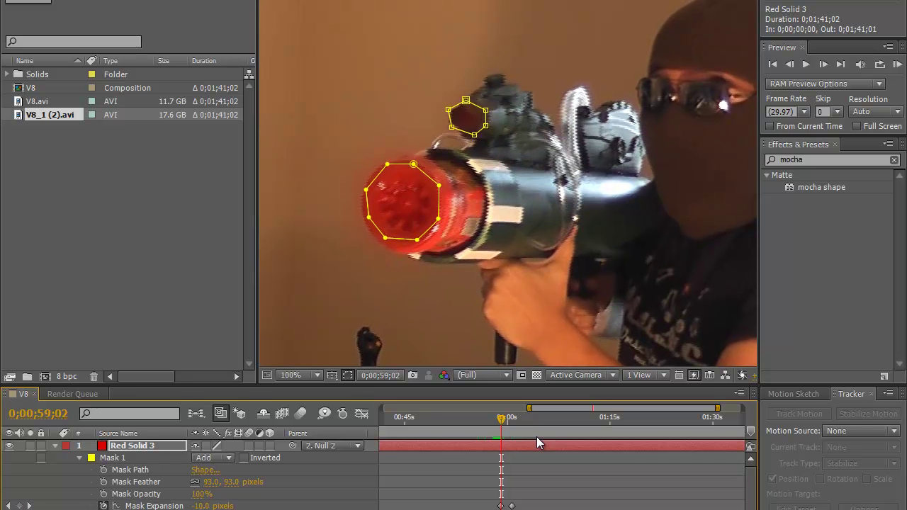
{"action": "scroll", "coordinate": [563, 460], "scroll_direction": "left", "scroll_amount": 5}
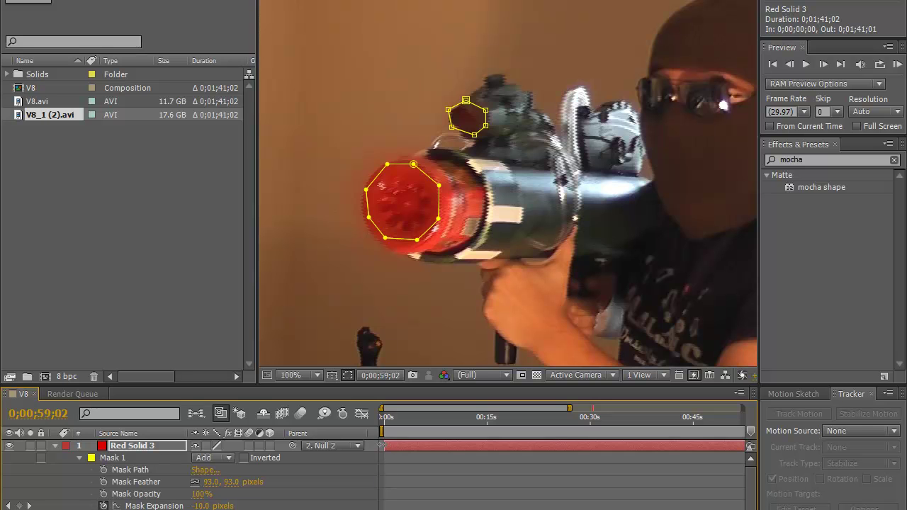
{"action": "left_click_drag", "start_coordinate": [381, 445], "coordinate": [400, 460]}
{"action": "left_click_drag", "start_coordinate": [586, 484], "coordinate": [453, 469]}
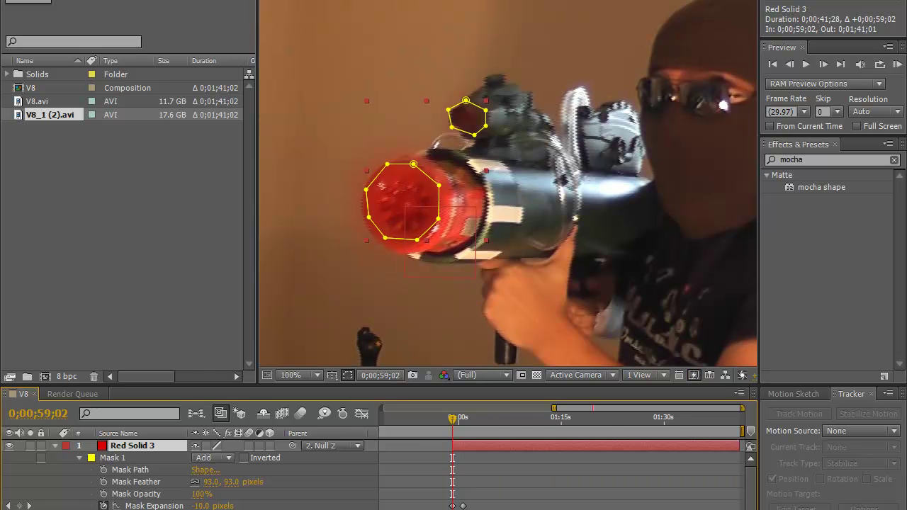
Step: Scrub and step through the frames around 0;01;01;02 to locate the cut where the launcher shot ends
{"action": "key", "text": "="}
{"action": "key", "text": "="}
{"action": "key", "text": "="}
{"action": "key", "text": "="}
{"action": "key", "text": "="}
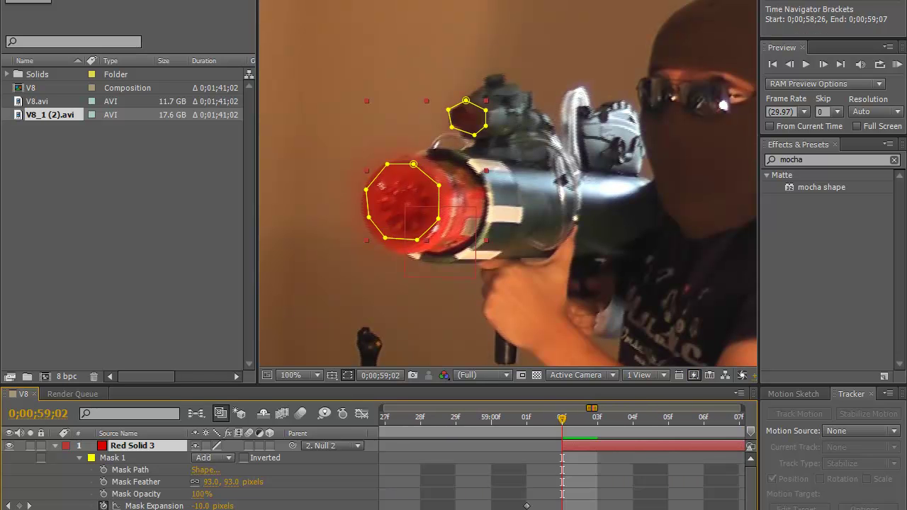
{"action": "key", "text": "minus"}
{"action": "key", "text": "minus"}
{"action": "key", "text": "minus"}
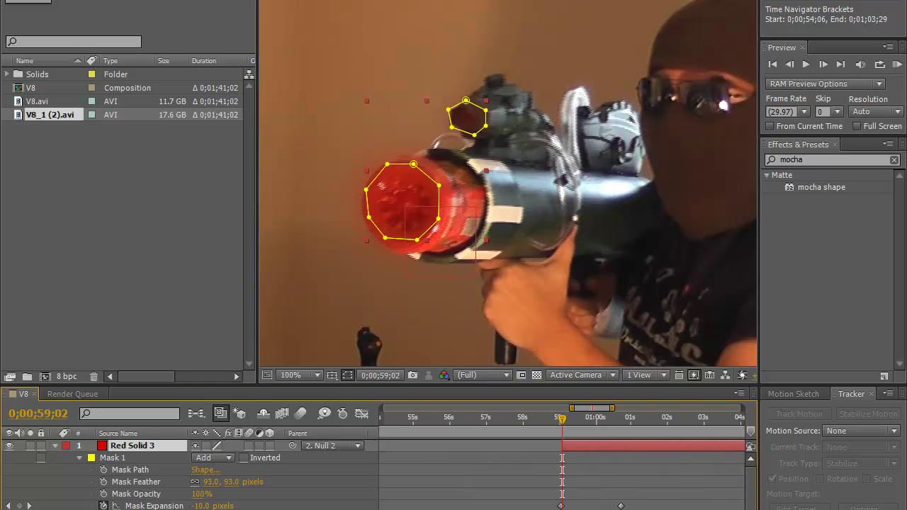
{"action": "scroll", "coordinate": [561, 460], "scroll_direction": "right", "scroll_amount": 3}
{"action": "scroll", "coordinate": [561, 460], "scroll_direction": "left", "scroll_amount": 2}
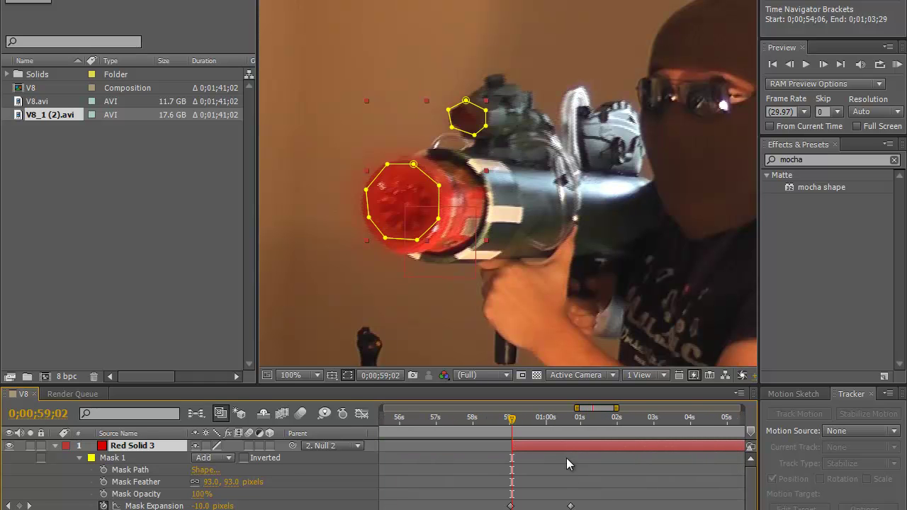
{"action": "left_click_drag", "start_coordinate": [511, 418], "coordinate": [591, 427]}
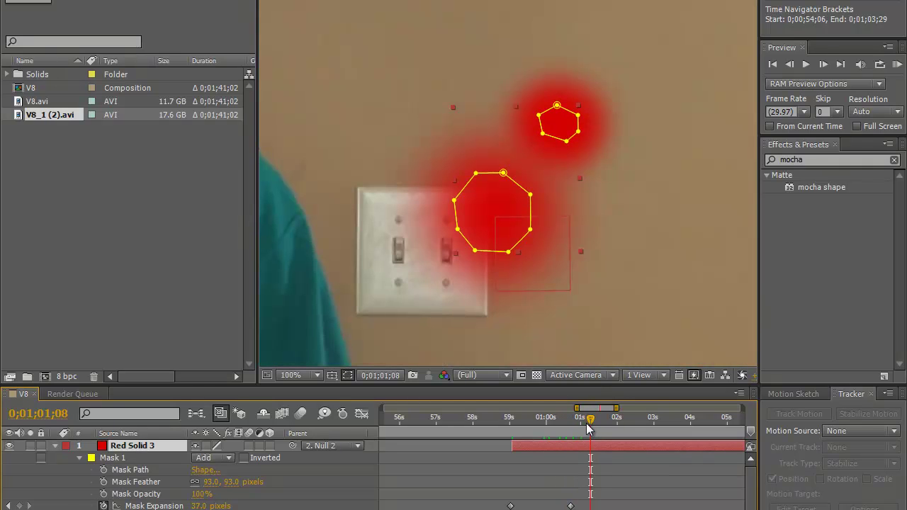
{"action": "key", "text": "Page_Up"}
{"action": "key", "text": "Page_Up"}
{"action": "key", "text": "Page_Up"}
{"action": "key", "text": "Page_Up"}
{"action": "key", "text": "Page_Up"}
{"action": "key", "text": "Page_Up"}
{"action": "key", "text": "Page_Up"}
{"action": "key", "text": "Page_Up"}
{"action": "key", "text": "Page_Up"}
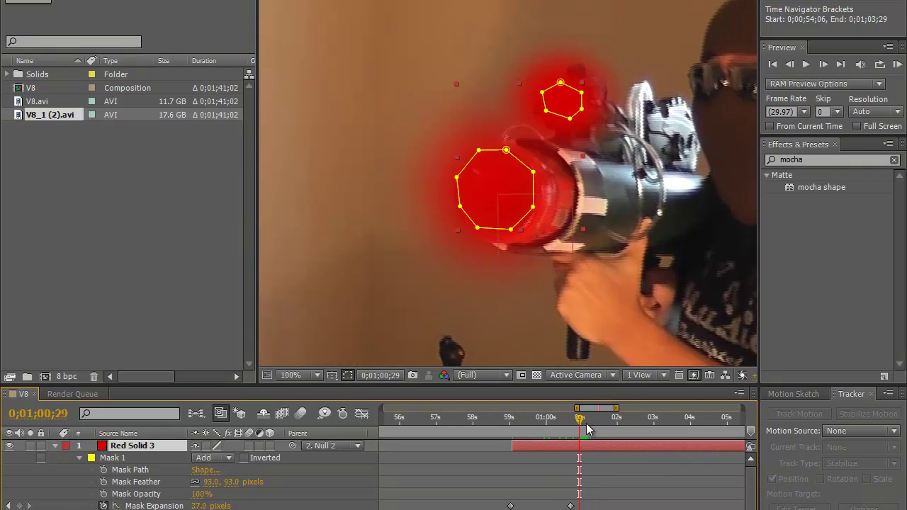
{"action": "key", "text": "Page_Down"}
{"action": "key", "text": "Page_Down"}
{"action": "key", "text": "Page_Down"}
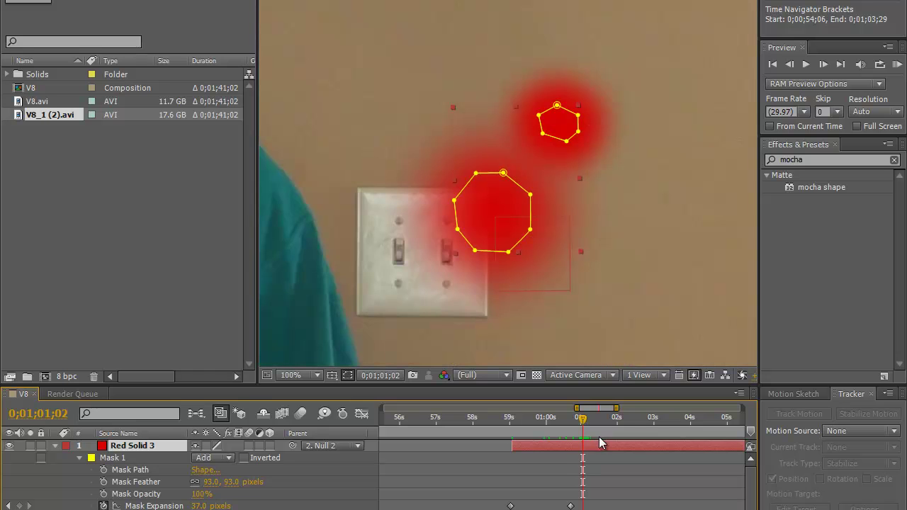
Step: Trim the end of the red solid layer to 0;01;01;02
{"action": "left_click_drag", "start_coordinate": [596, 408], "coordinate": [722, 408]}
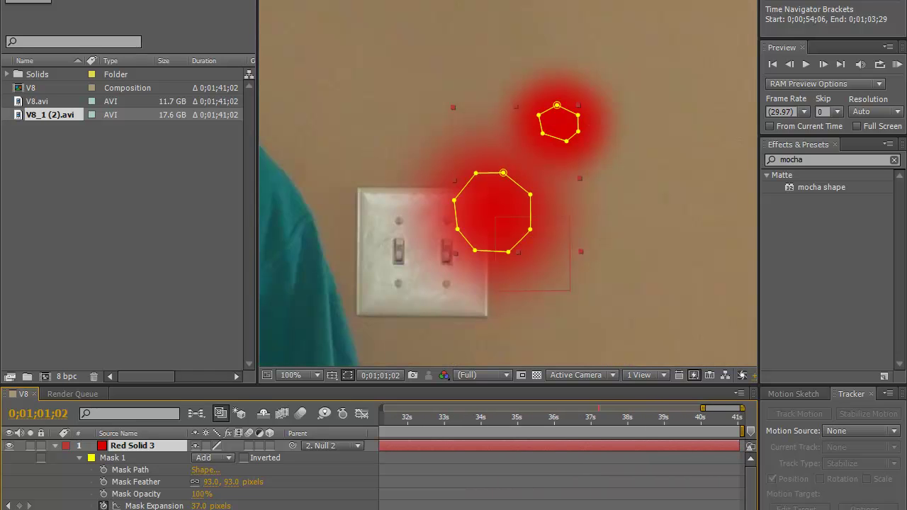
{"action": "left_click_drag", "start_coordinate": [740, 445], "coordinate": [633, 474]}
{"action": "key", "text": "semicolon"}
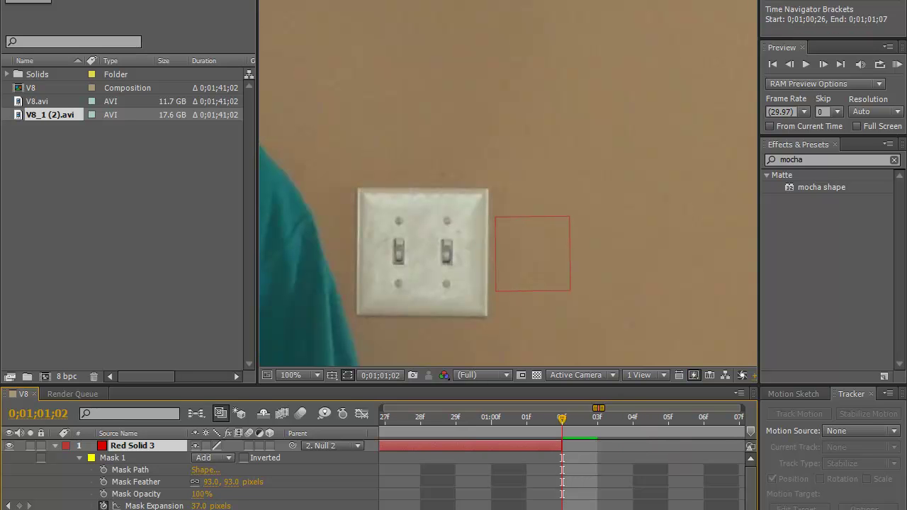
{"action": "key", "text": "semicolon"}
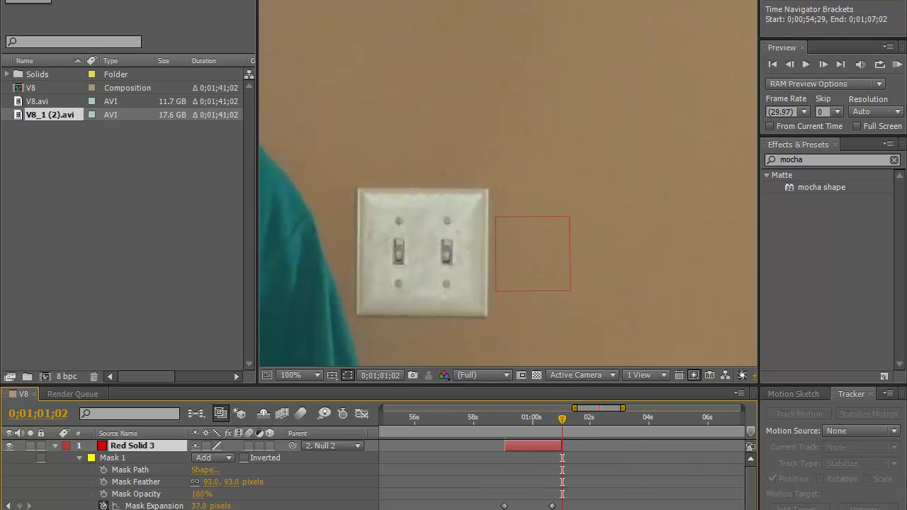
Step: Preview the expanding red glows from 0;00;59;04 up to about 0;01;00;19
{"action": "left_click", "coordinate": [507, 419]}
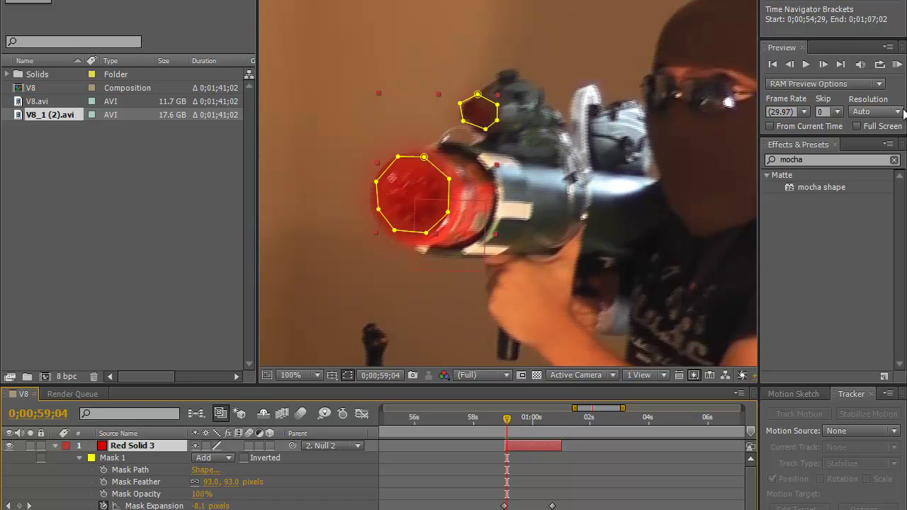
{"action": "left_click", "coordinate": [806, 64]}
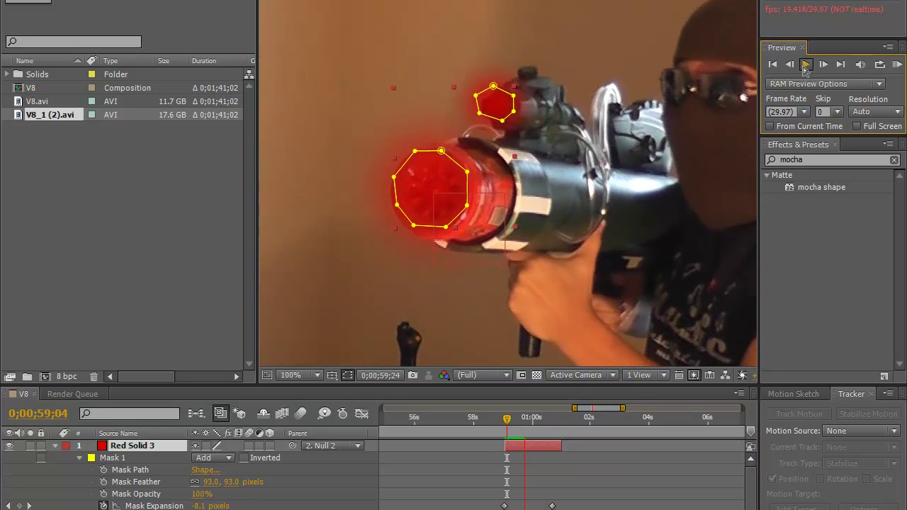
{"action": "left_click", "coordinate": [805, 64]}
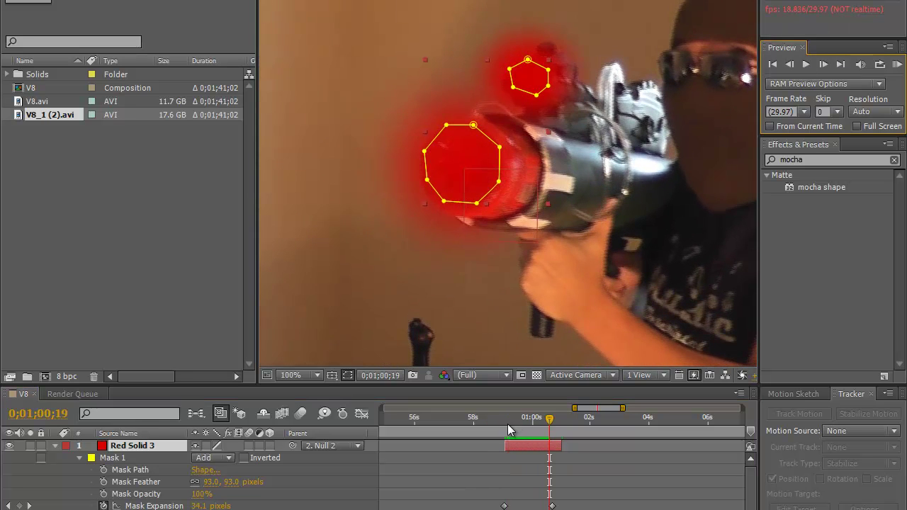
Step: Set Mask 1's feather to 135 pixels and soften the edge of the smaller mask on the scope as well
{"action": "left_click_drag", "start_coordinate": [210, 482], "coordinate": [248, 486]}
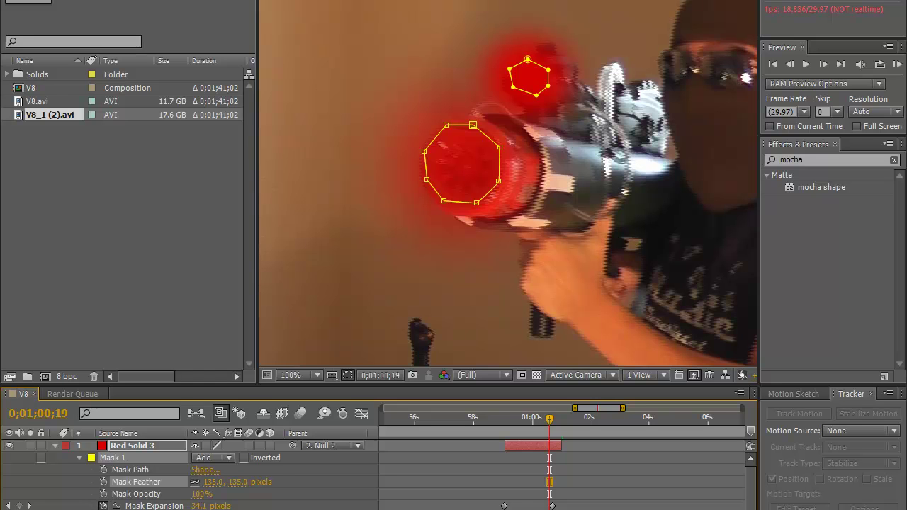
{"action": "key", "text": "F2"}
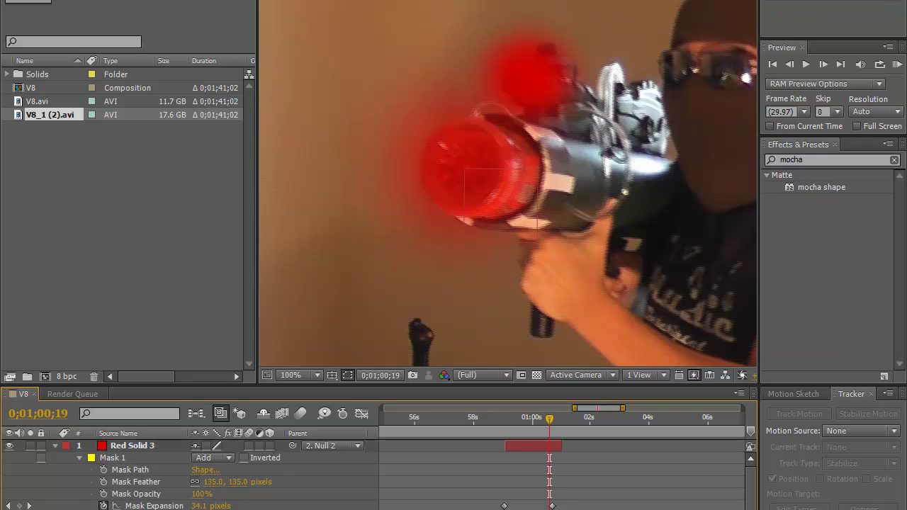
{"action": "key", "text": "ctrl+shift+h"}
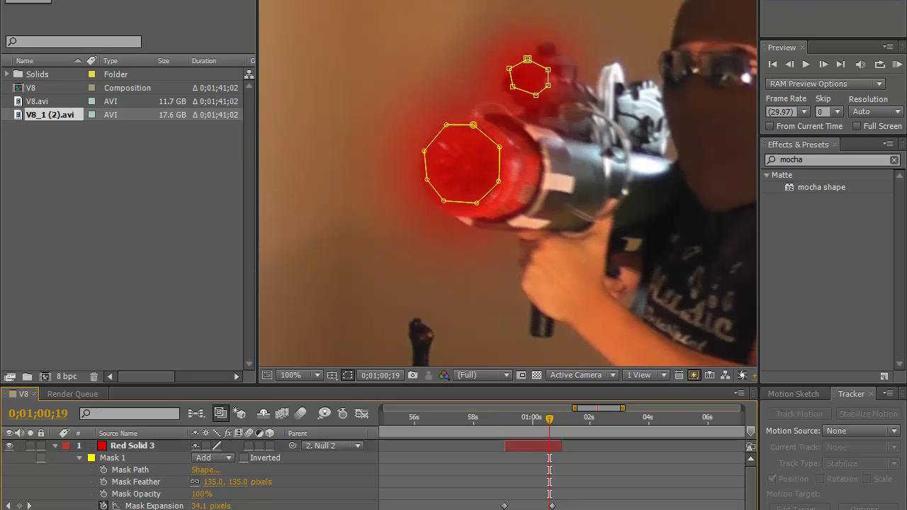
{"action": "left_click", "coordinate": [132, 446]}
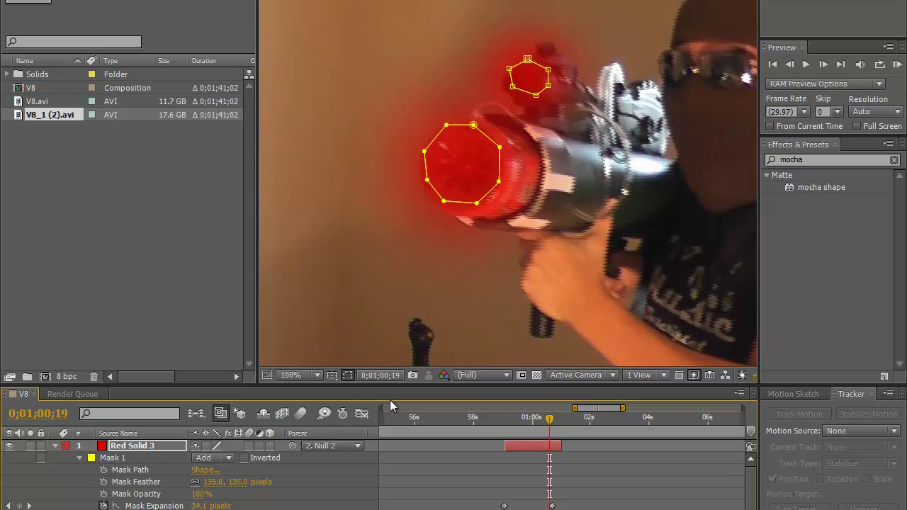
Step: Check the softened glows frame by frame from 0;00;59;02 to 0;00;59;05
{"action": "left_click", "coordinate": [504, 419]}
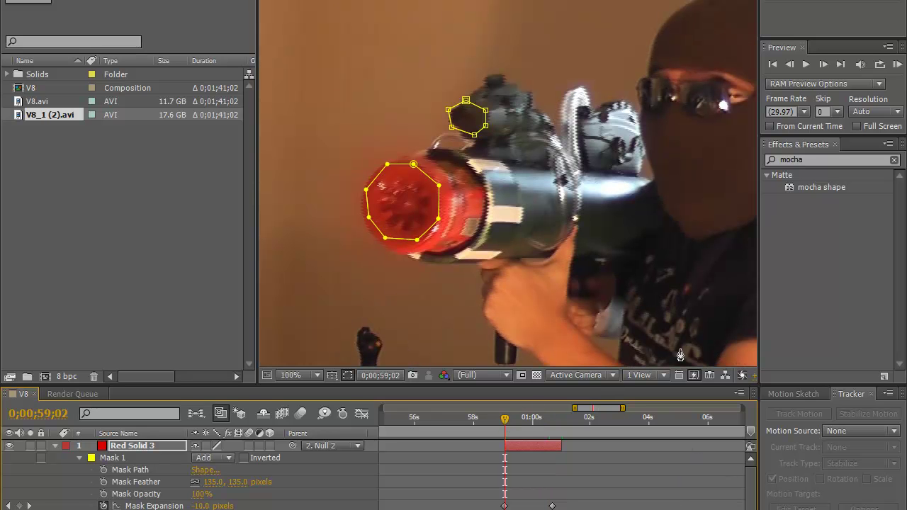
{"action": "key", "text": "Page_Down"}
{"action": "key", "text": "Page_Down"}
{"action": "key", "text": "Page_Down"}
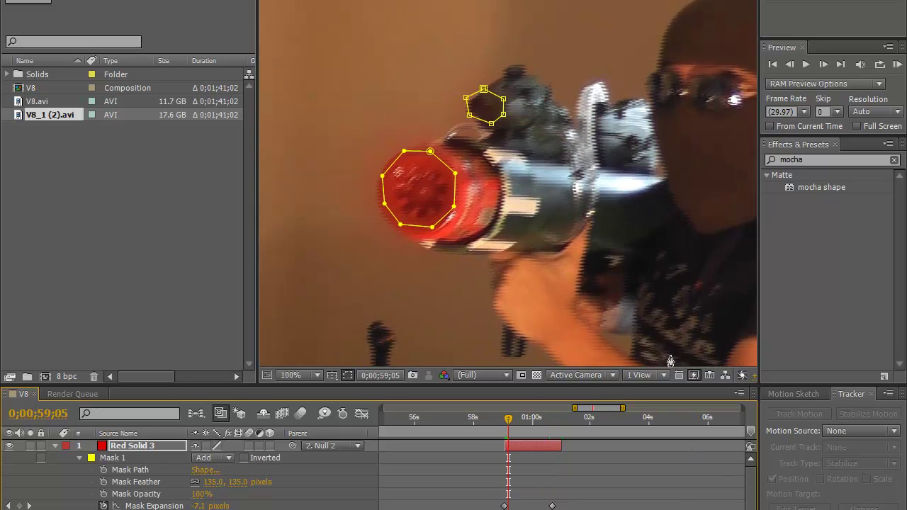
Step: Collapse the red solid layer's properties, play the launcher shot through to the cut and return to 0;00;59;05
{"action": "left_click", "coordinate": [56, 470]}
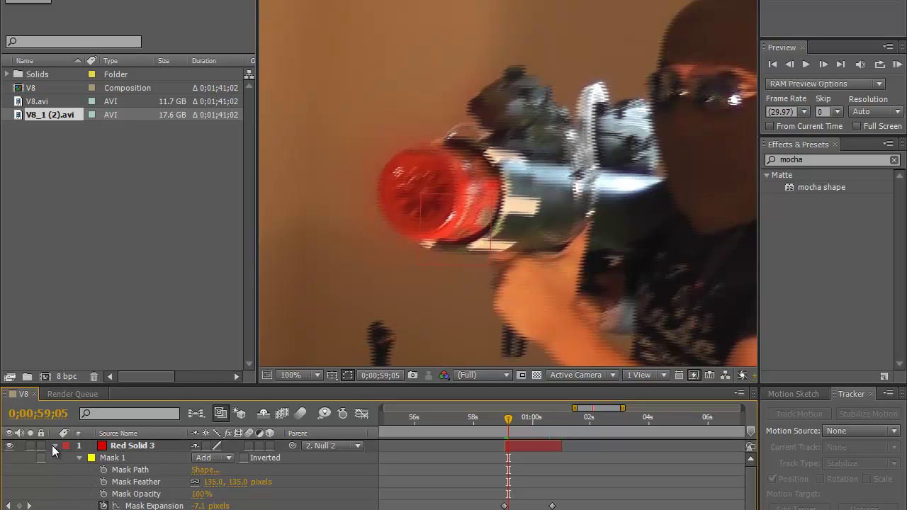
{"action": "left_click", "coordinate": [54, 446]}
{"action": "left_click", "coordinate": [131, 472]}
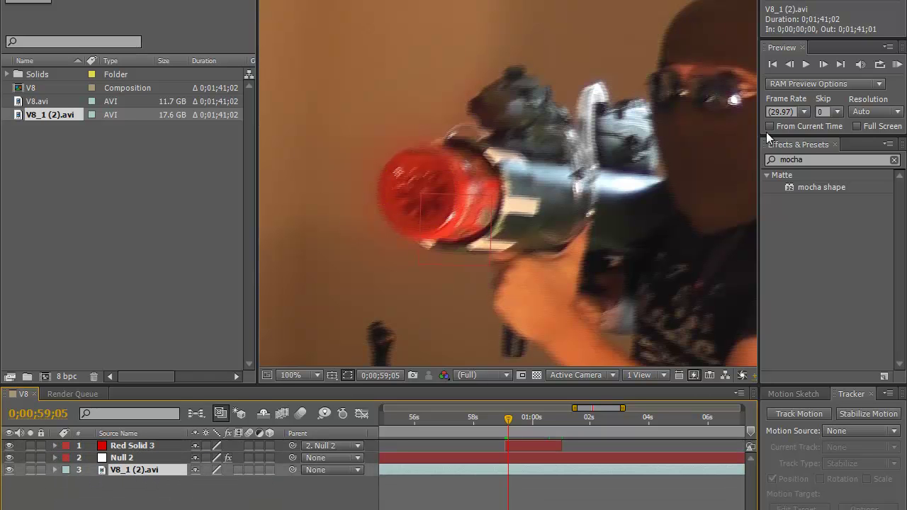
{"action": "left_click", "coordinate": [810, 65]}
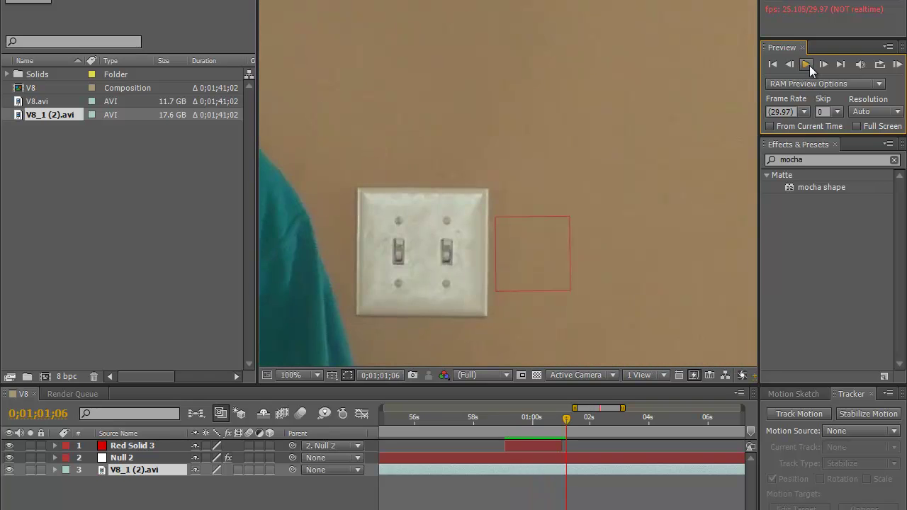
{"action": "left_click", "coordinate": [507, 415]}
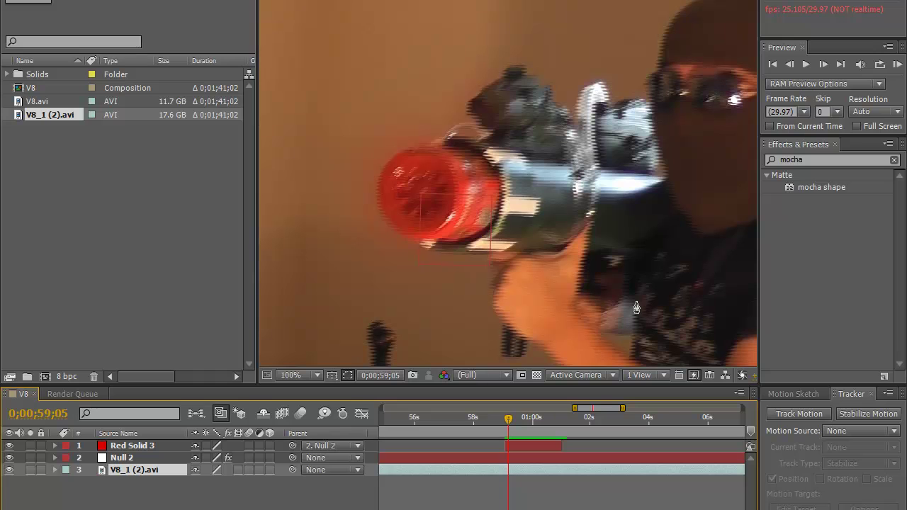
Step: Search the effects and presets for "beam"
{"action": "left_click", "coordinate": [782, 160]}
{"action": "double_click", "coordinate": [782, 160]}
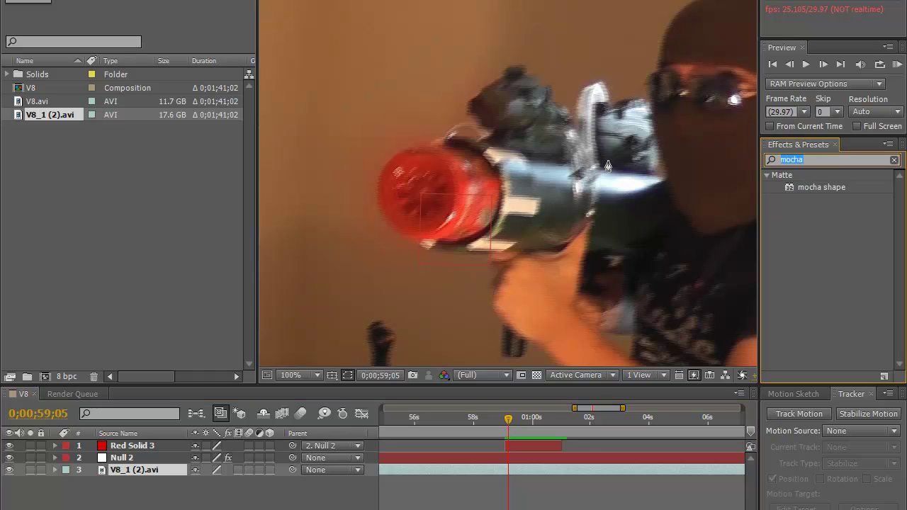
{"action": "key", "text": "BackSpace"}
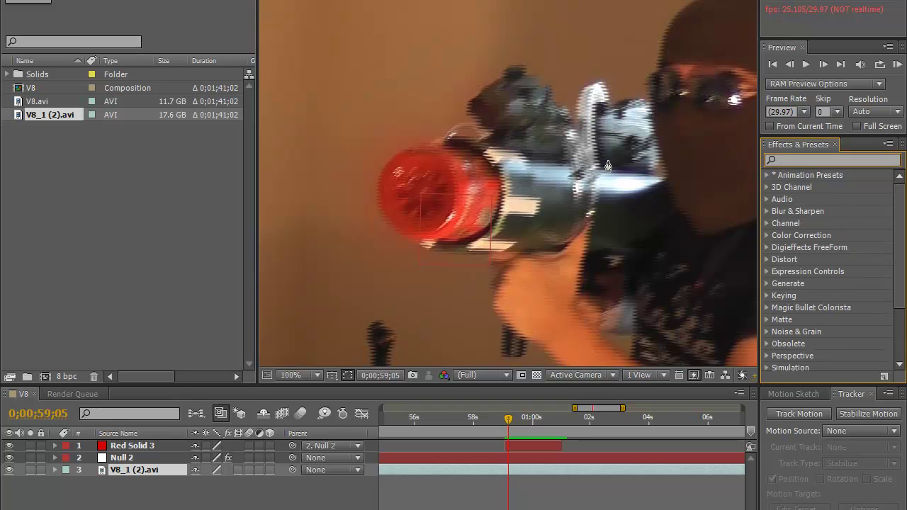
{"action": "type", "text": "beam"}
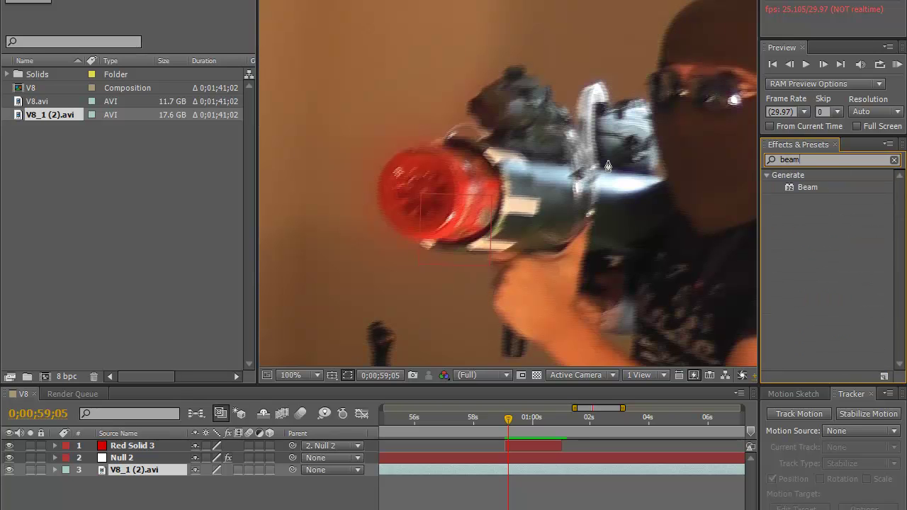
Step: Search the effects and presets for "light" to list the light saber presets
{"action": "double_click", "coordinate": [832, 160]}
{"action": "key", "text": "BackSpace"}
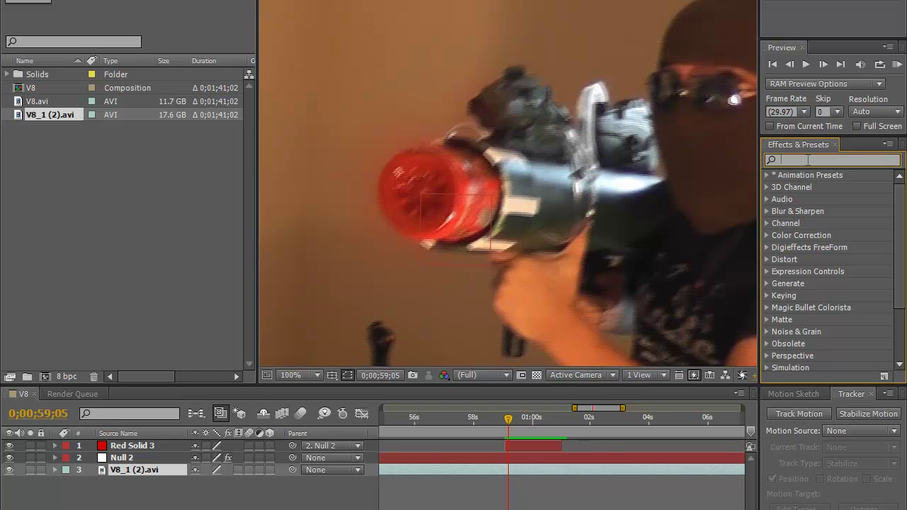
{"action": "type", "text": "lightsa"}
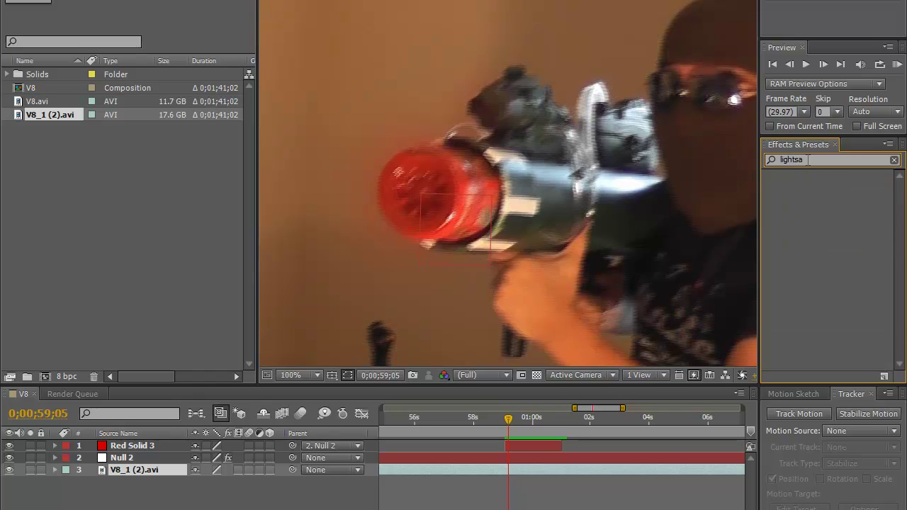
{"action": "key", "text": "BackSpace"}
{"action": "key", "text": "BackSpace"}
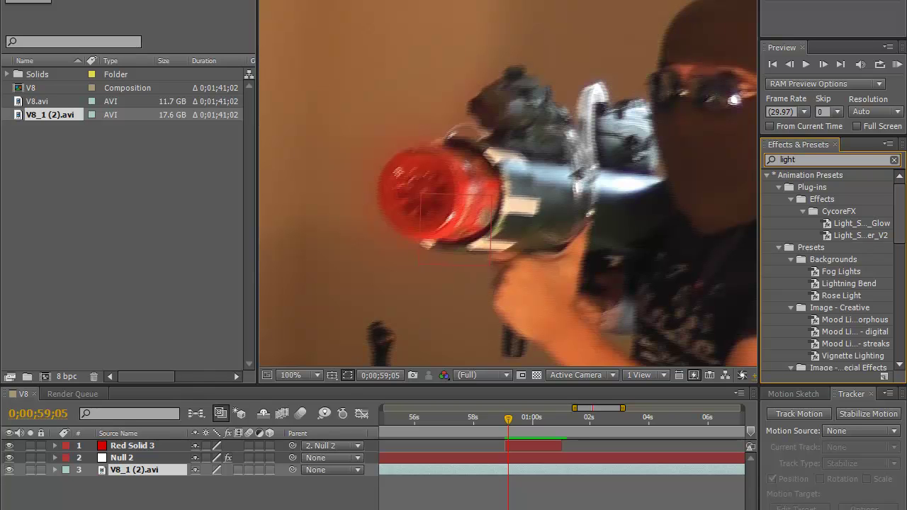
{"action": "key", "text": "alt+t"}
{"action": "key", "text": "Left"}
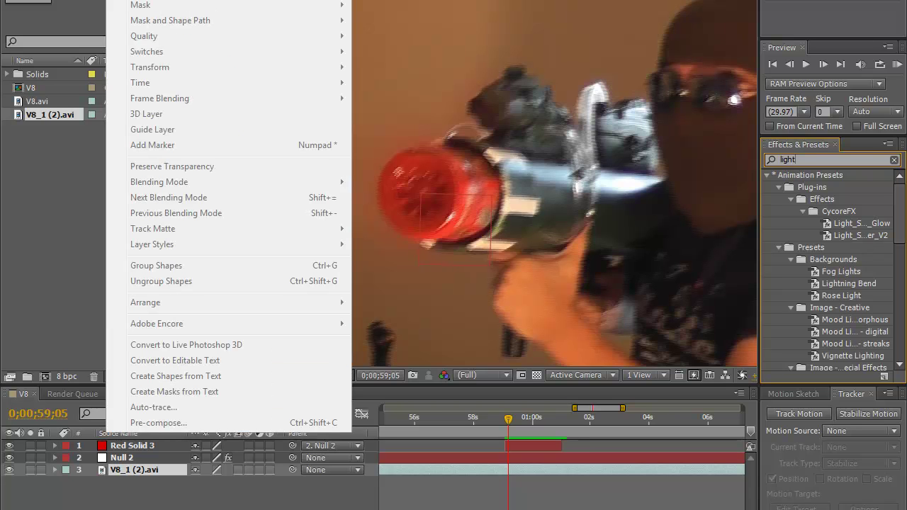
{"action": "left_click", "coordinate": [113, 491]}
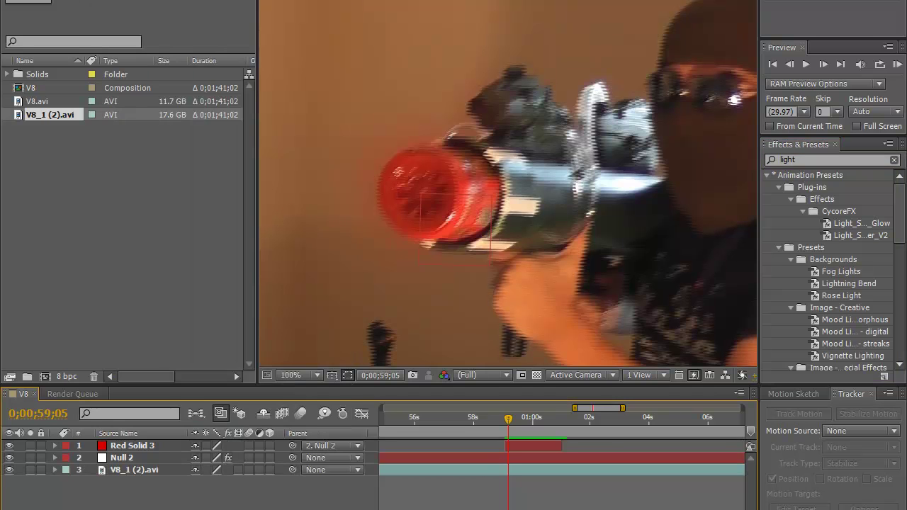
{"action": "key", "text": "alt+l"}
{"action": "key", "text": "Right"}
{"action": "key", "text": "Right"}
{"action": "key", "text": "Right"}
{"action": "key", "text": "Right"}
{"action": "key", "text": "Right"}
{"action": "key", "text": "Right"}
{"action": "key", "text": "Right"}
{"action": "key", "text": "Right"}
{"action": "key", "text": "Right"}
{"action": "key", "text": "Right"}
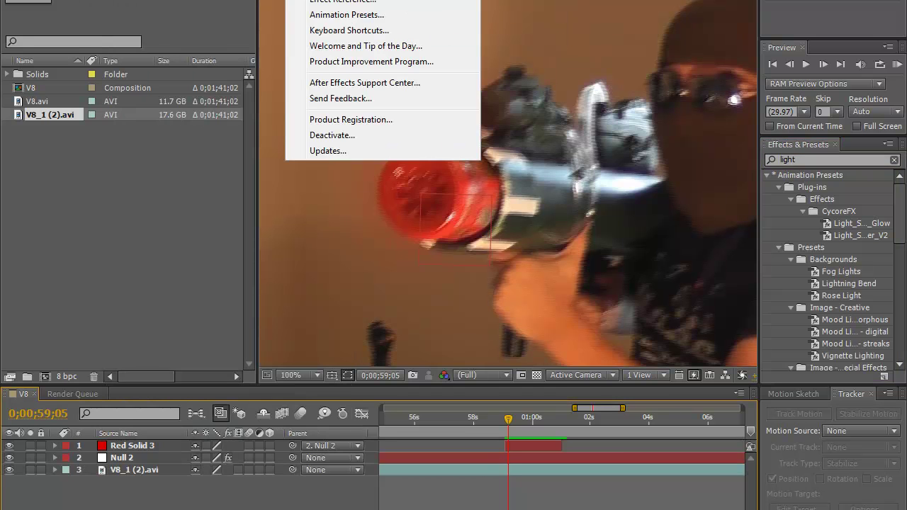
{"action": "key", "text": "Right"}
{"action": "key", "text": "Right"}
Step: Create a new 1920 x 1080 px solid layer in white (FFFFFF)
{"action": "key", "text": "Left"}
{"action": "key", "text": "Left"}
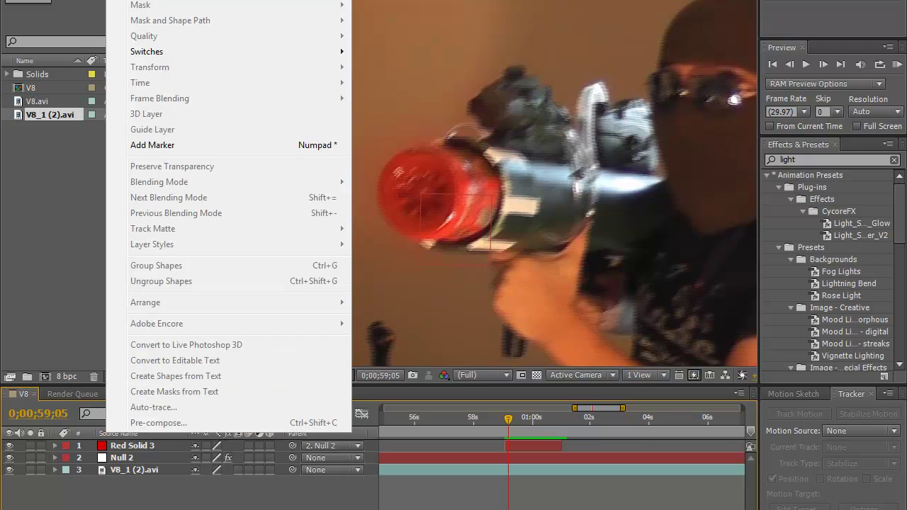
{"action": "key", "text": "Right"}
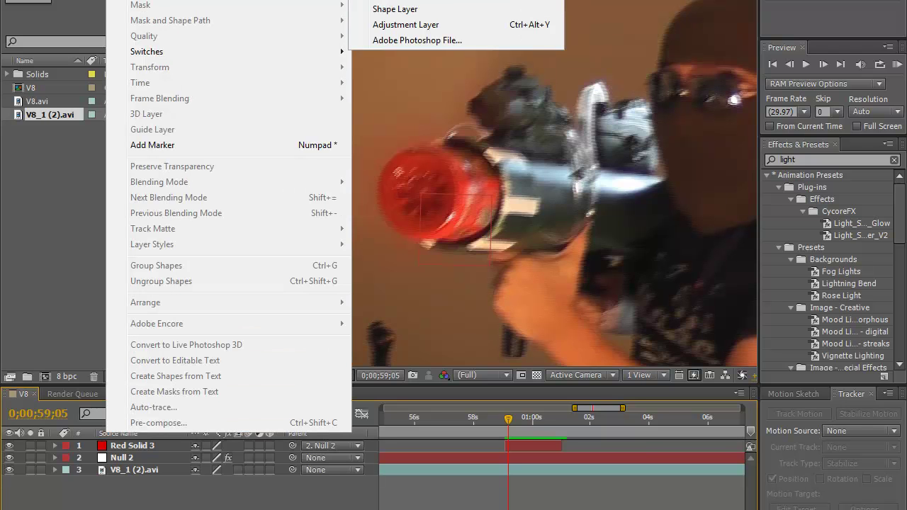
{"action": "key", "text": "ctrl+y"}
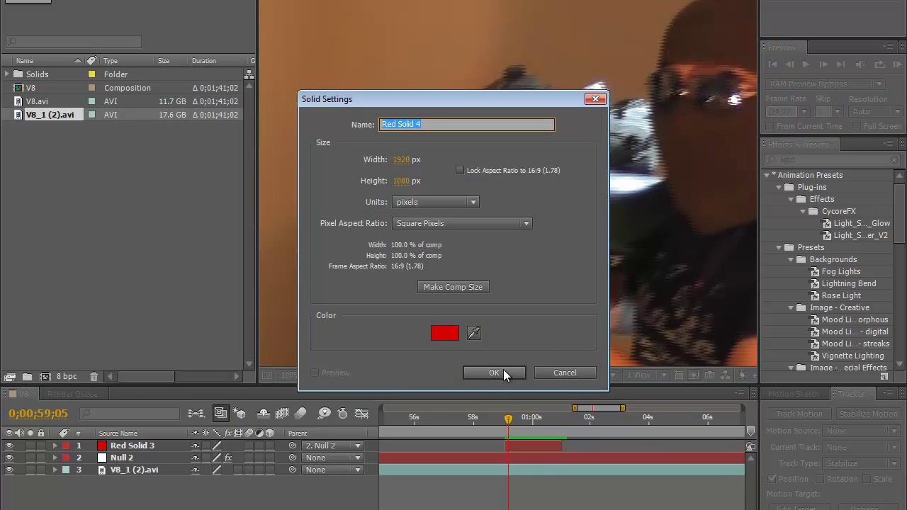
{"action": "left_click", "coordinate": [448, 332]}
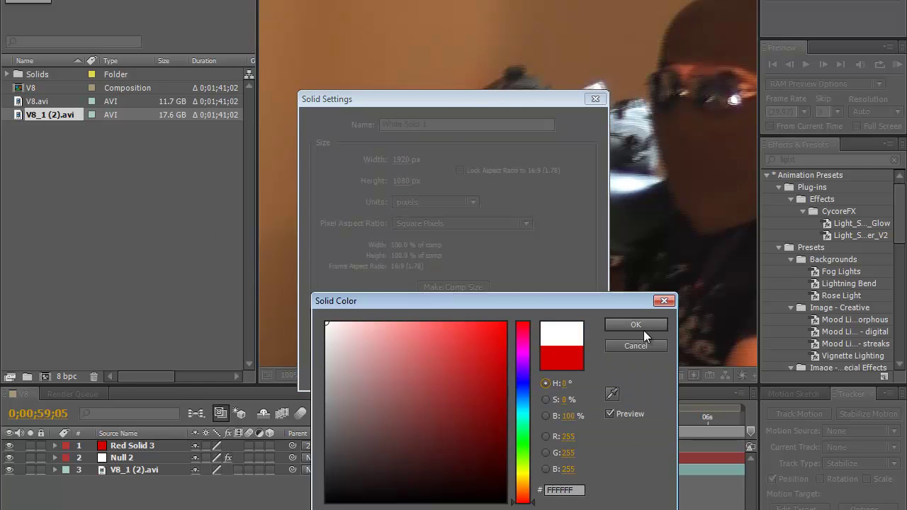
{"action": "left_click", "coordinate": [636, 325]}
{"action": "left_click", "coordinate": [522, 373]}
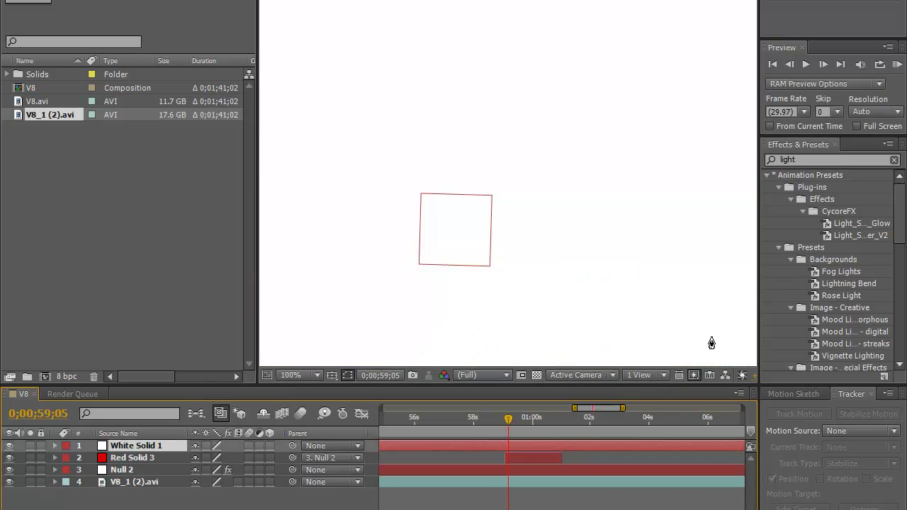
Step: Apply the Light Saber V2 animation preset to the white solid layer
{"action": "left_click", "coordinate": [869, 239]}
{"action": "left_click_drag", "start_coordinate": [869, 238], "coordinate": [134, 446]}
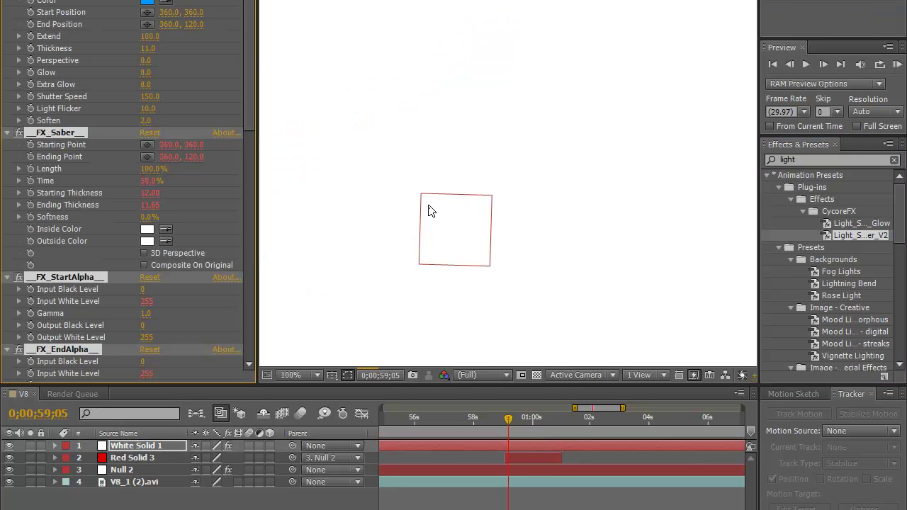
{"action": "scroll", "coordinate": [483, 170], "scroll_direction": "down", "scroll_amount": 4}
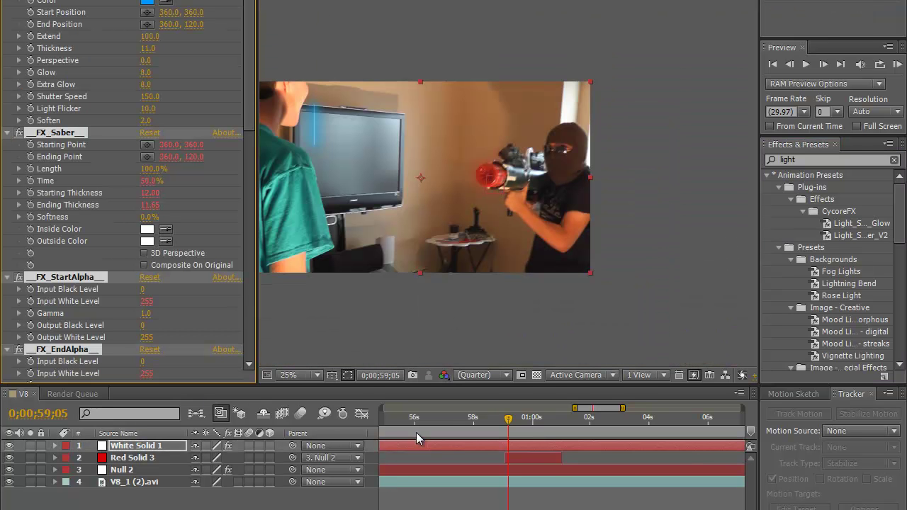
Step: Examine the blue saber beam over the television at 50% magnification, with a wider time range around 0;00;59;05
{"action": "left_click_drag", "start_coordinate": [496, 482], "coordinate": [569, 482]}
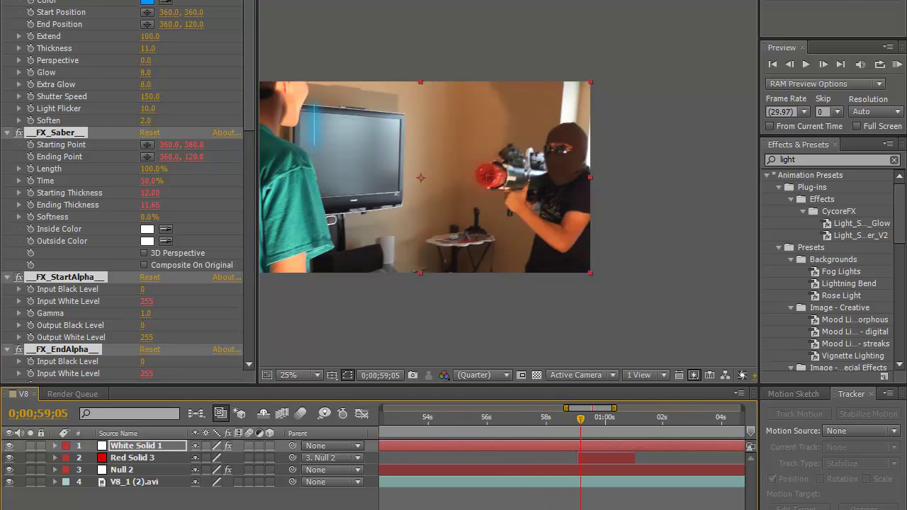
{"action": "key", "text": "minus"}
{"action": "key", "text": "minus"}
{"action": "key", "text": "minus"}
{"action": "scroll", "coordinate": [327, 159], "scroll_direction": "up", "scroll_amount": 1}
{"action": "scroll", "coordinate": [328, 159], "scroll_direction": "down", "scroll_amount": 1}
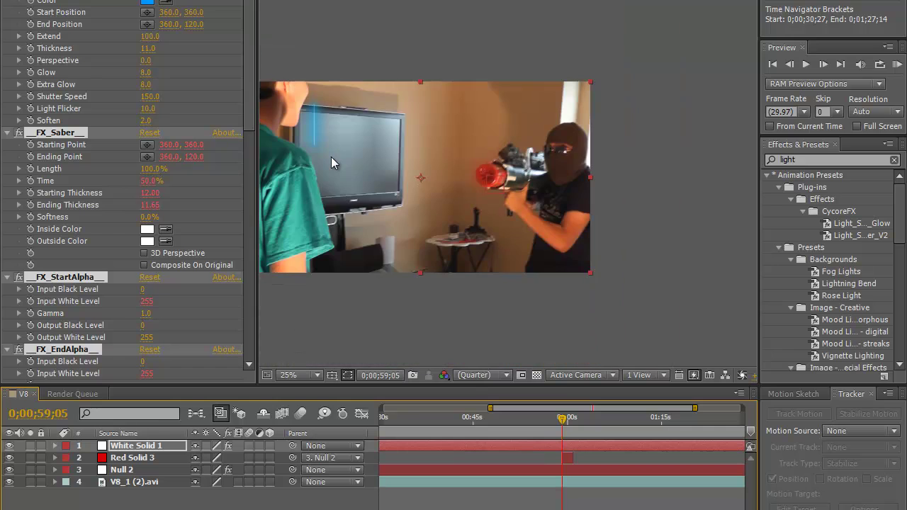
{"action": "scroll", "coordinate": [331, 157], "scroll_direction": "up", "scroll_amount": 2}
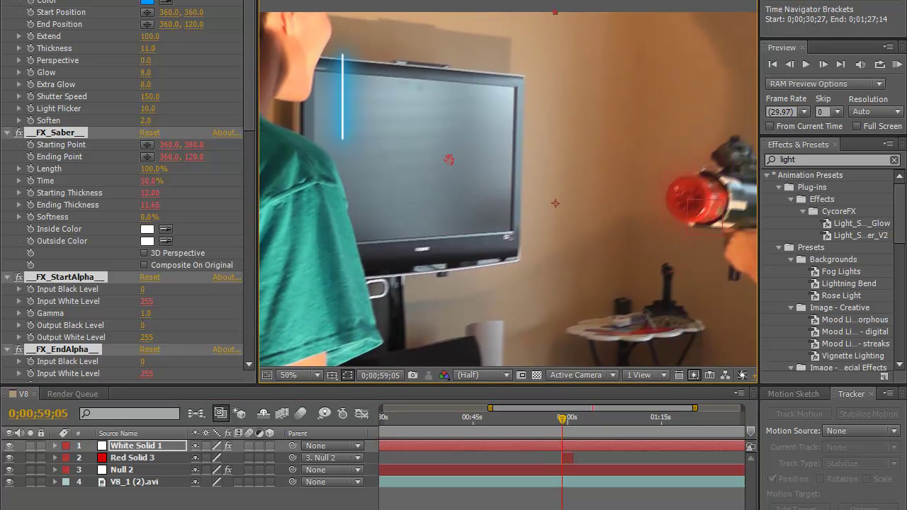
{"action": "left_click_drag", "start_coordinate": [448, 160], "coordinate": [508, 186]}
{"action": "left_click_drag", "start_coordinate": [575, 186], "coordinate": [556, 165]}
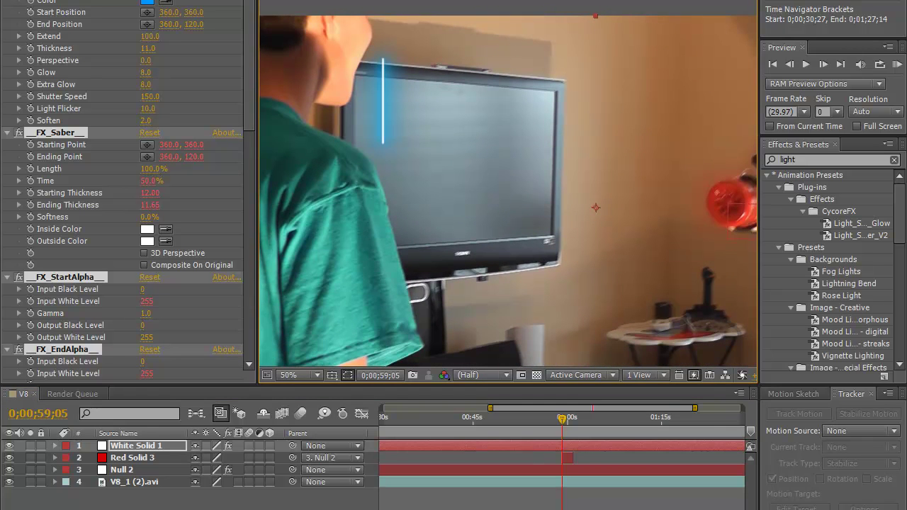